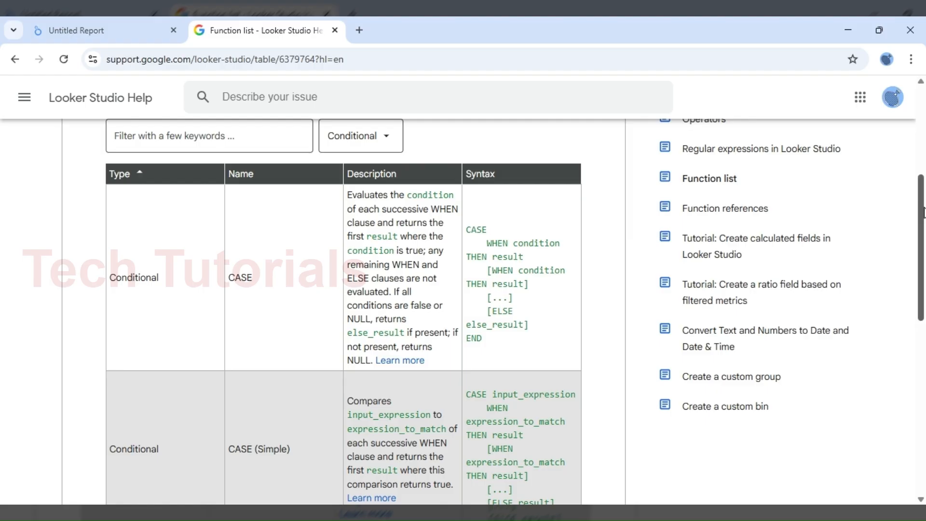
# Step: Examine the Conditional functions in the Looker Studio Help function list, from CASE through NULLIF
pyautogui.moveTo(923, 212); pyautogui.dragTo(923, 271)
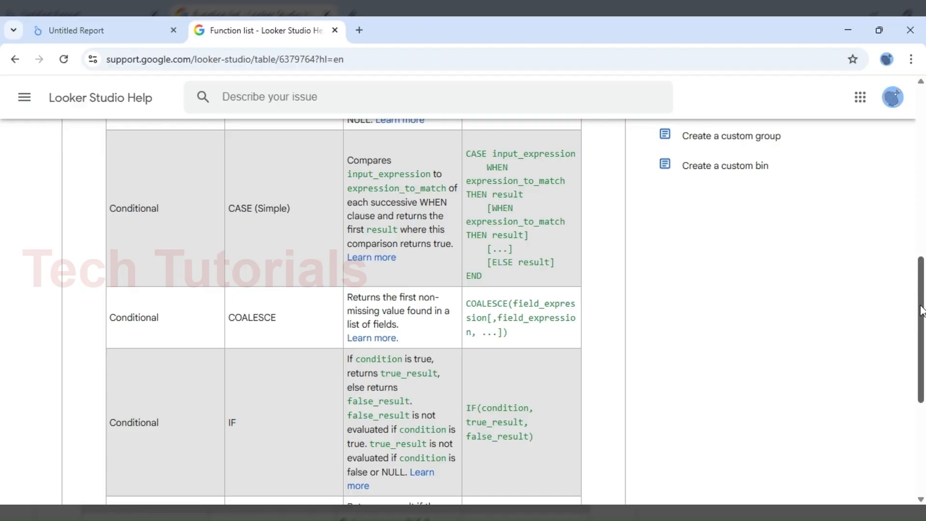
pyautogui.moveTo(919, 305); pyautogui.dragTo(923, 372)
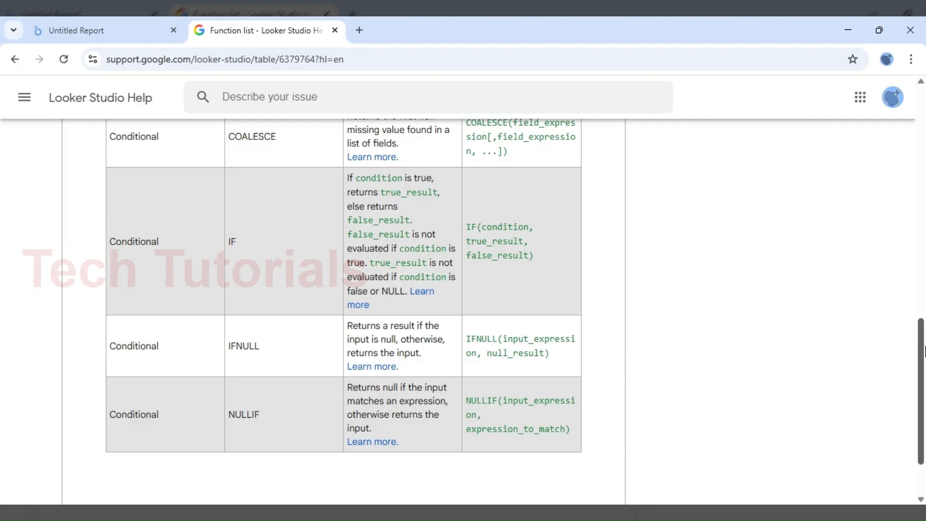
pyautogui.moveTo(923, 351); pyautogui.dragTo(886, 198)
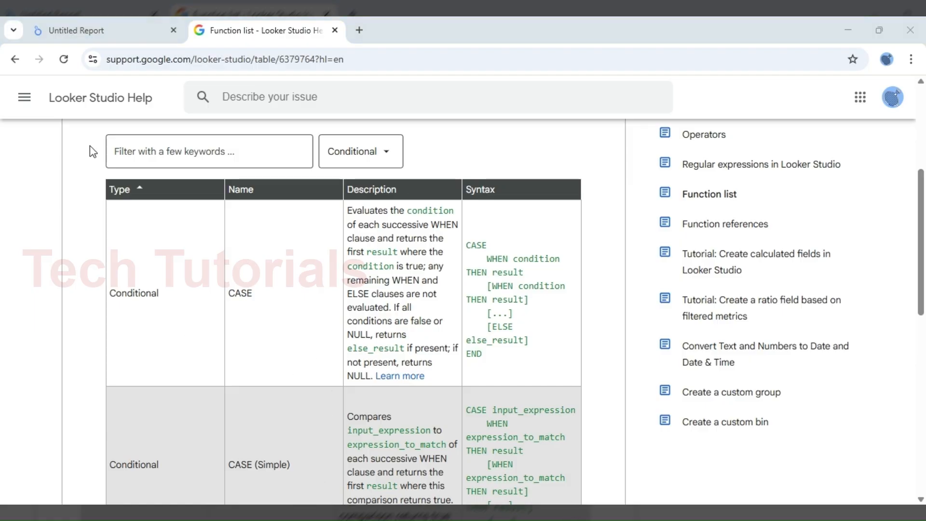
# Step: Switch to the Untitled Report, narrow the table's Product column and examine the sales category field's CASE formula
pyautogui.click(85, 36)
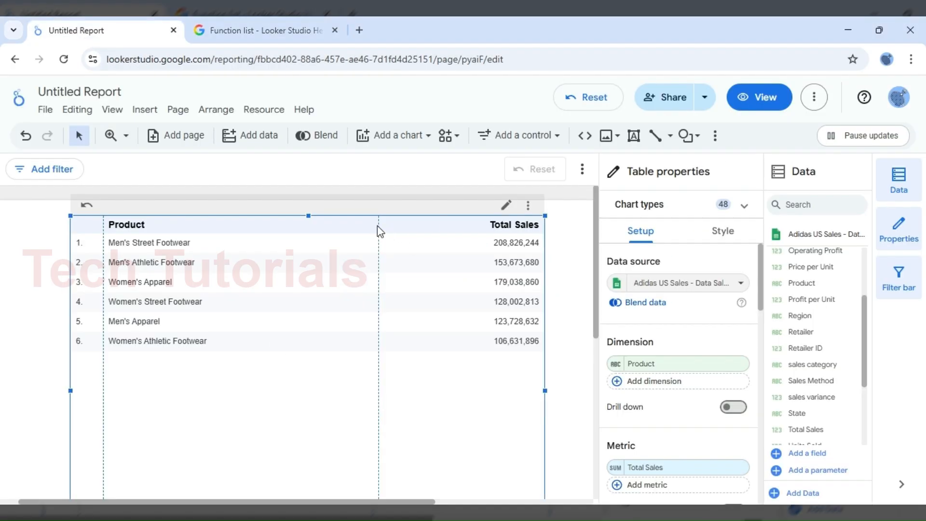
pyautogui.moveTo(379, 225); pyautogui.dragTo(332, 226)
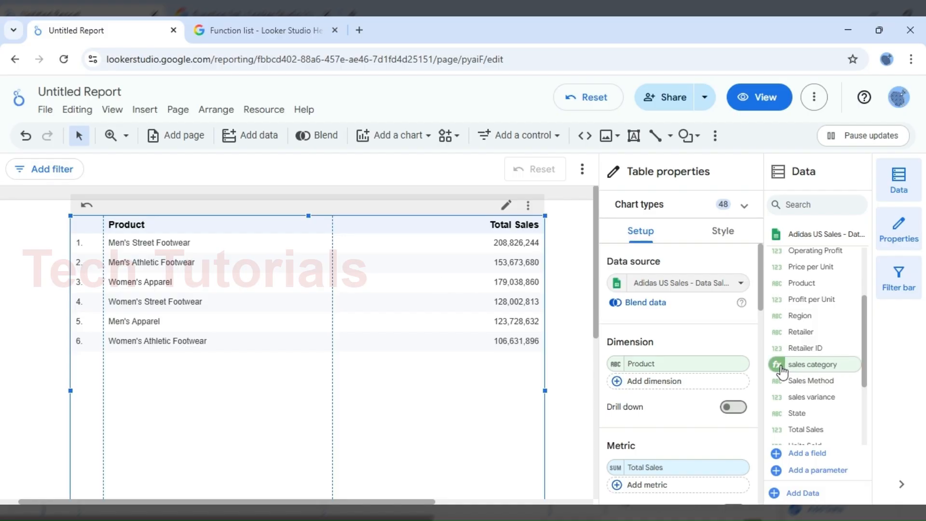
pyautogui.click(779, 366)
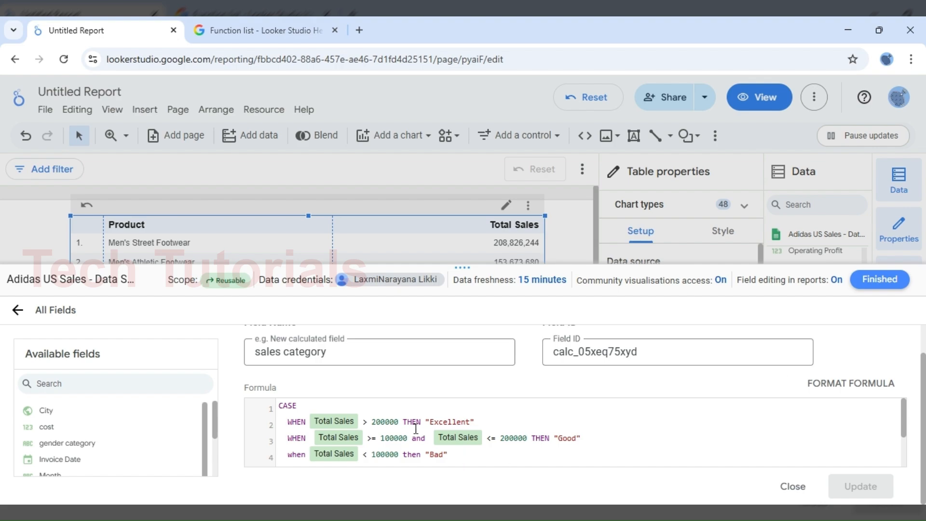
pyautogui.moveTo(386, 423); pyautogui.dragTo(376, 420)
pyautogui.moveTo(903, 420)
pyautogui.mouseDown()
pyautogui.moveTo(903, 434)
pyautogui.moveTo(904, 409)
pyautogui.mouseUp()
pyautogui.click(489, 412)
pyautogui.click(477, 421)
pyautogui.click(879, 280)
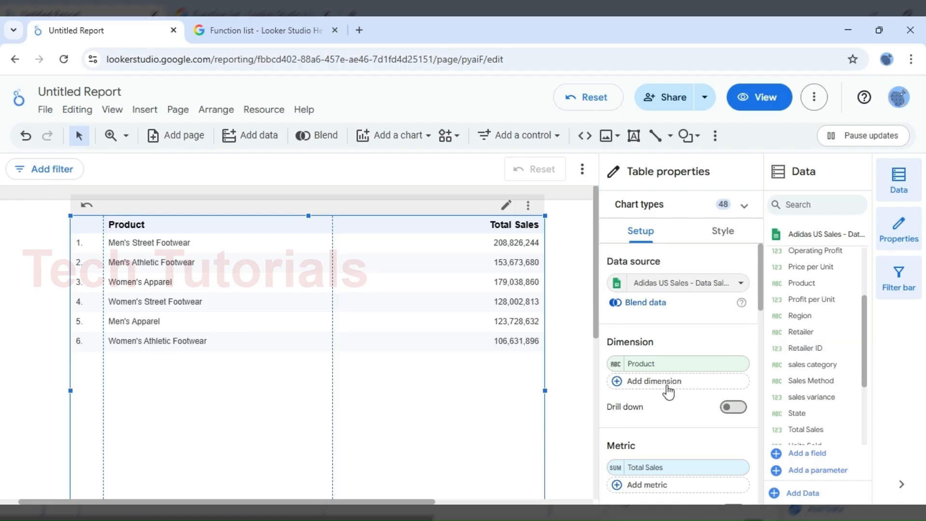
# Step: Add sales category as a second dimension of the product table with its column fitted, and sort by Total Sales descending
pyautogui.click(662, 382)
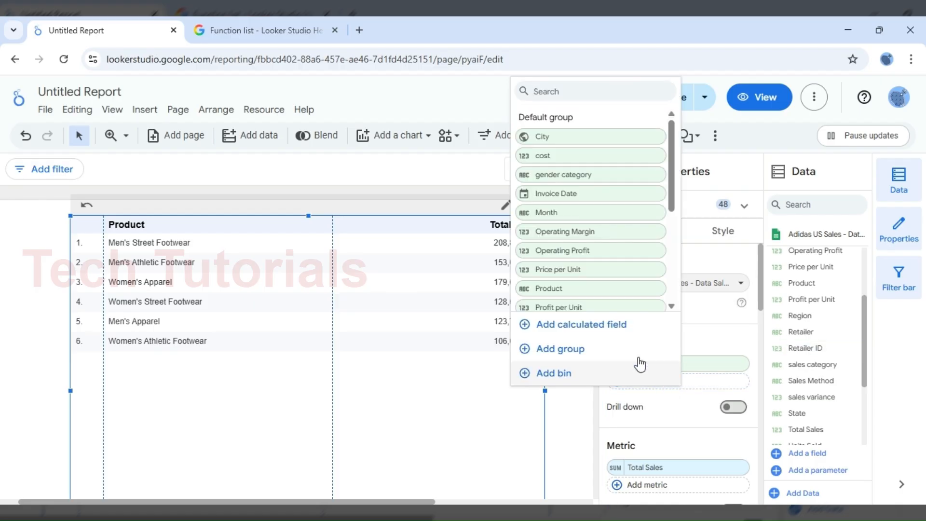
pyautogui.write('sal')
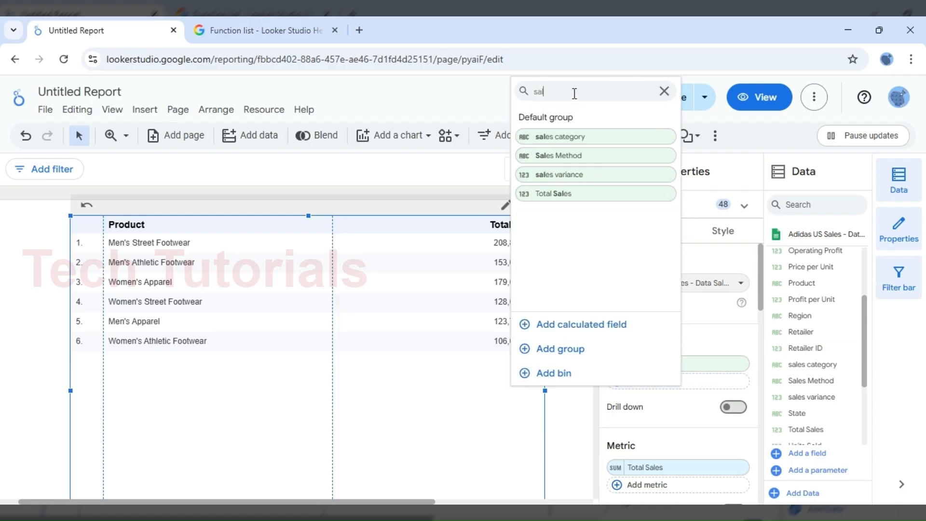
pyautogui.click(561, 138)
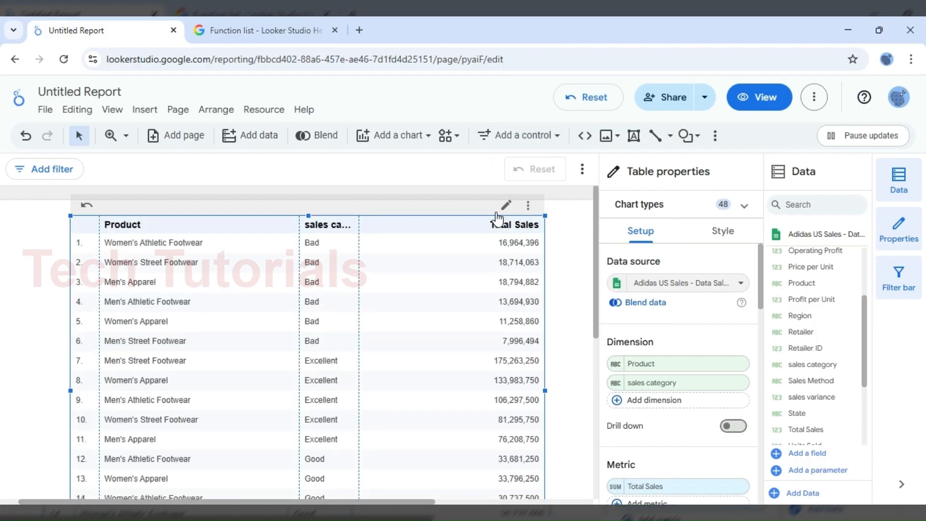
pyautogui.click(492, 228)
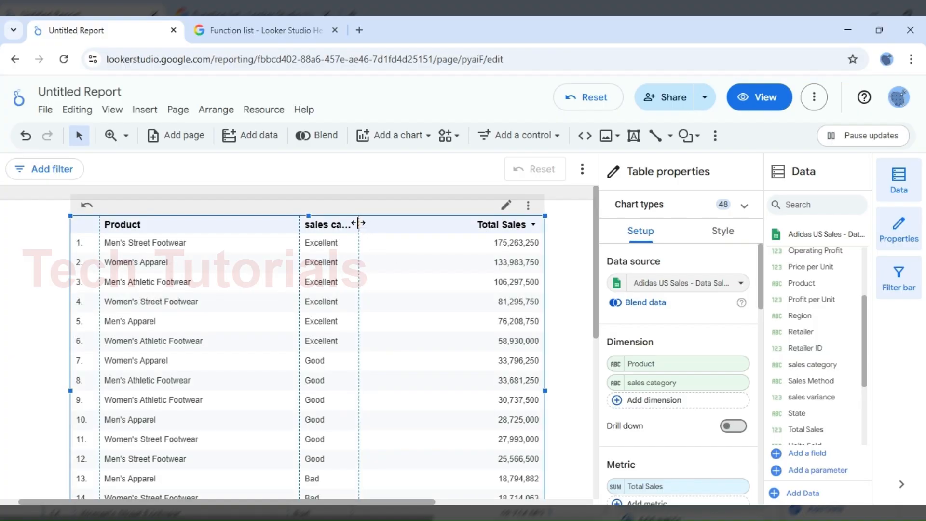
pyautogui.doubleClick(359, 225)
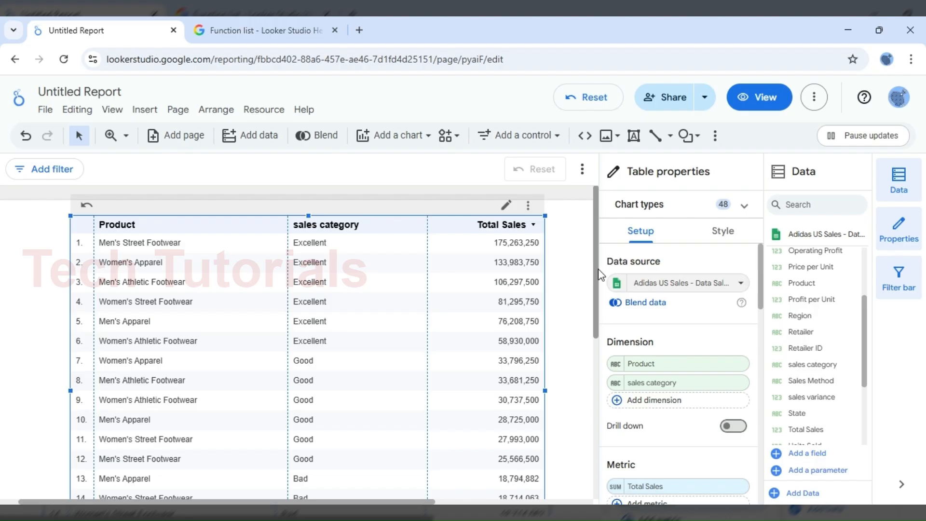
# Step: Look through the table's rows by sales category and remove the sales category dimension
pyautogui.scroll(-1, 599, 303)
pyautogui.click(598, 305)
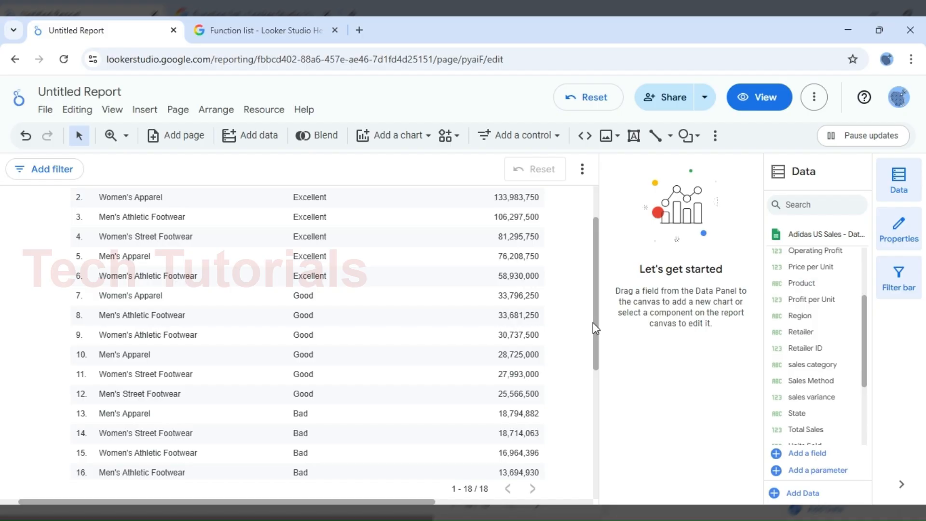
pyautogui.scroll(-1, 597, 385)
pyautogui.scroll(-2, 597, 386)
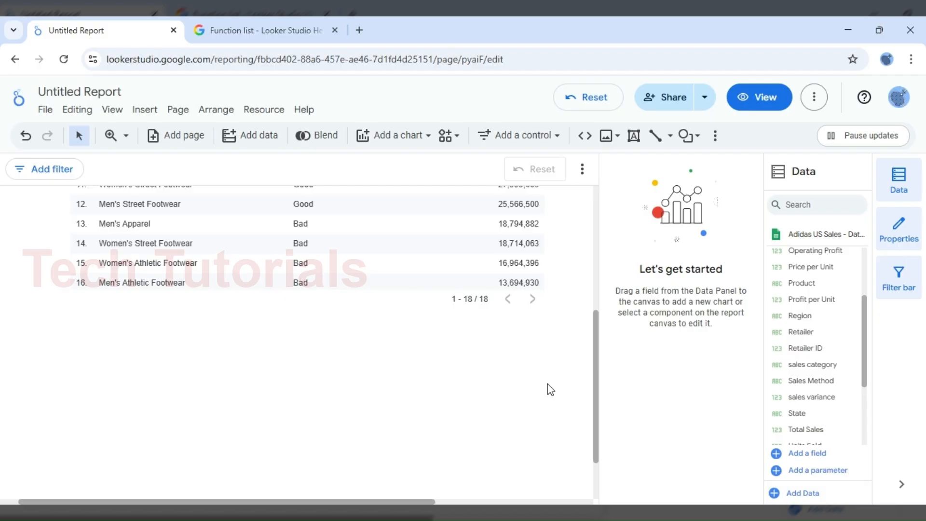
pyautogui.moveTo(597, 396); pyautogui.dragTo(600, 269)
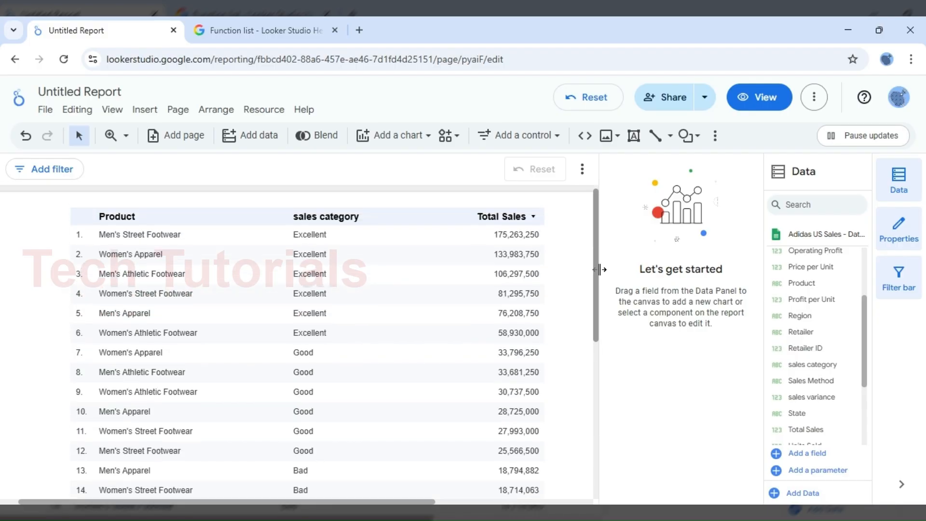
pyautogui.click(371, 237)
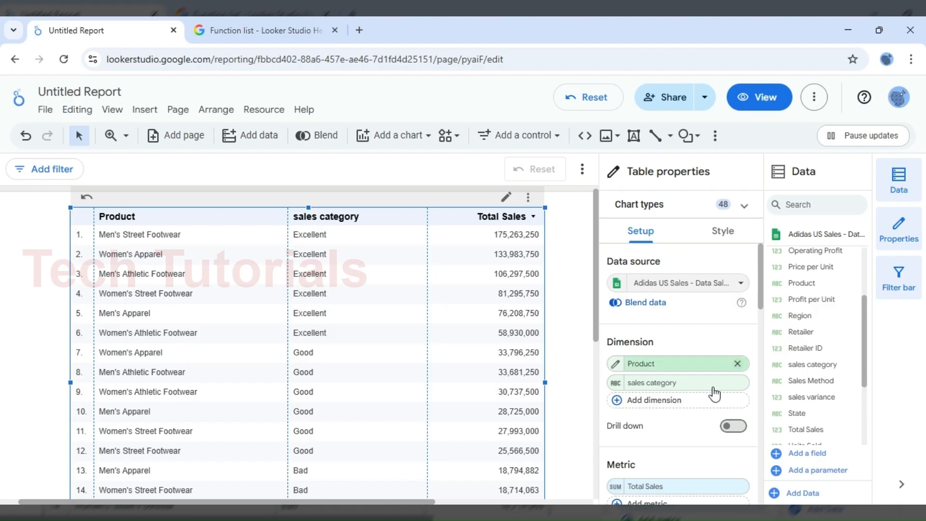
pyautogui.click(735, 384)
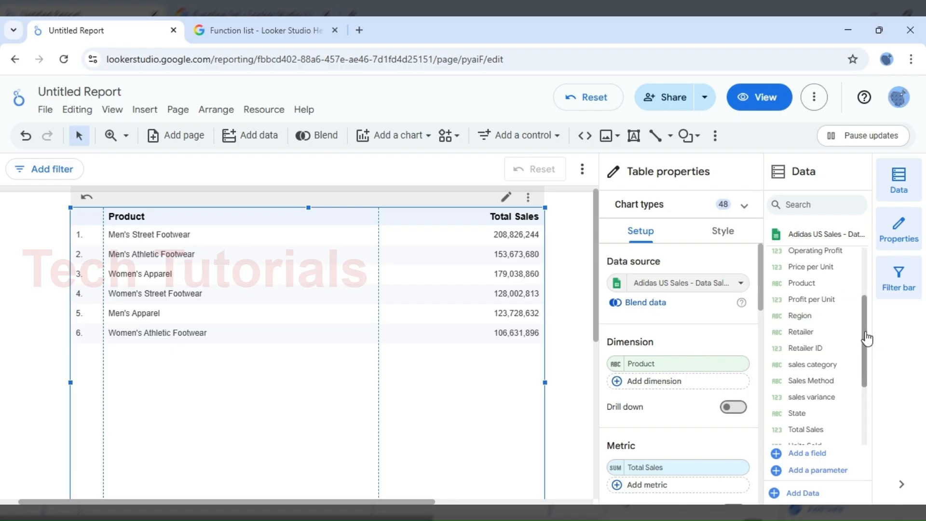
# Step: Examine the gender category field's CASE formula and its CONTAINS_TEXT condition, and close the field editor
pyautogui.moveTo(865, 333); pyautogui.dragTo(864, 297)
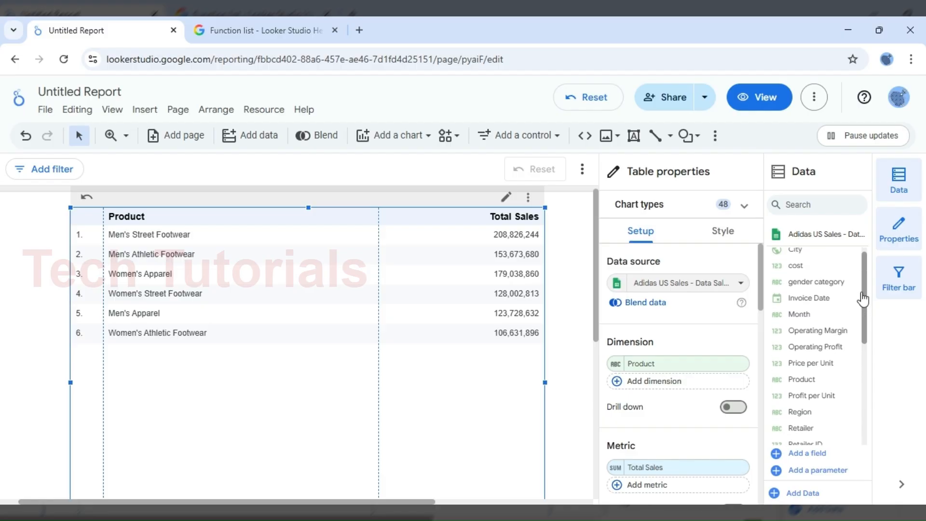
pyautogui.click(777, 282)
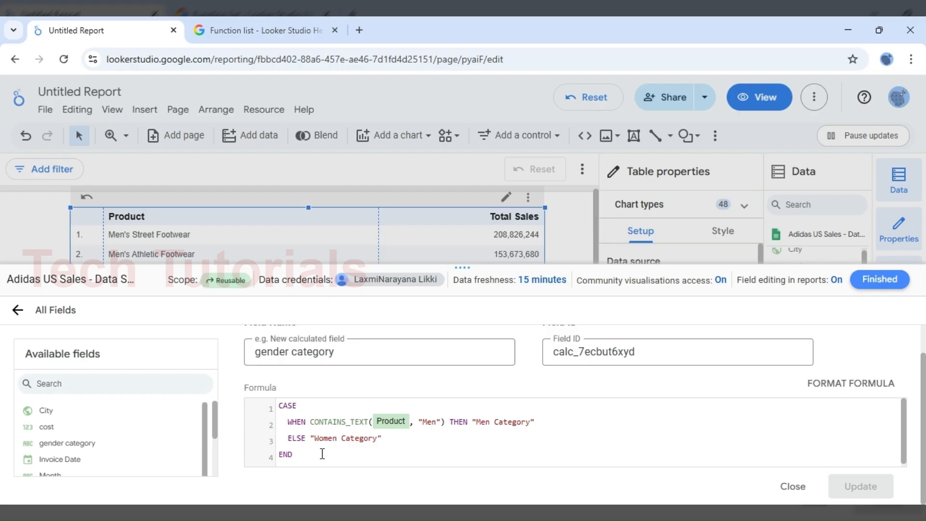
pyautogui.doubleClick(336, 421)
pyautogui.click(414, 427)
pyautogui.doubleClick(347, 418)
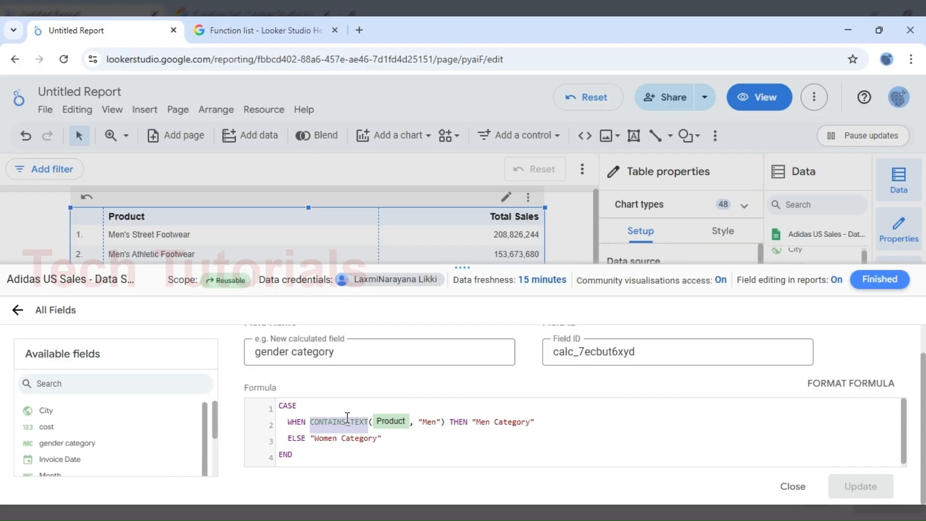
pyautogui.click(876, 280)
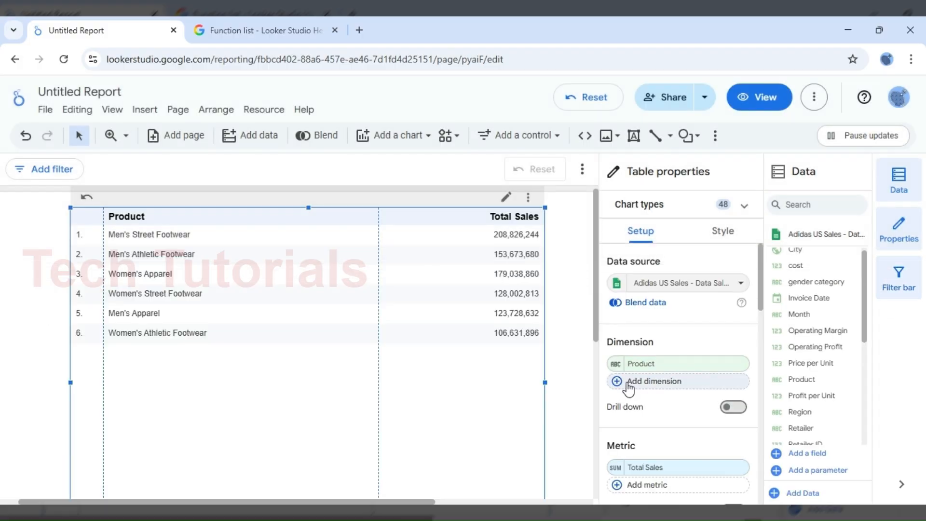
# Step: Add the gender category dimension to the product table, fit its column width and sort the rows by gender category descending
pyautogui.click(628, 382)
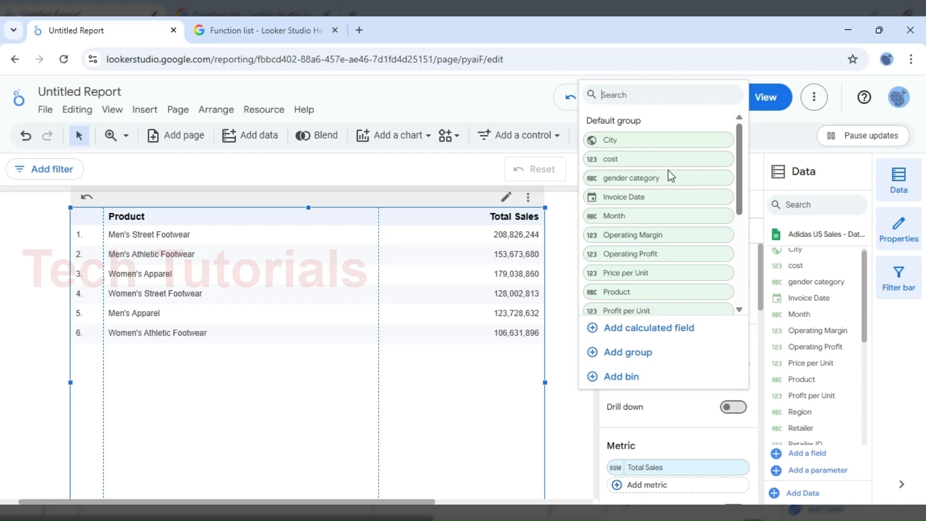
pyautogui.click(641, 178)
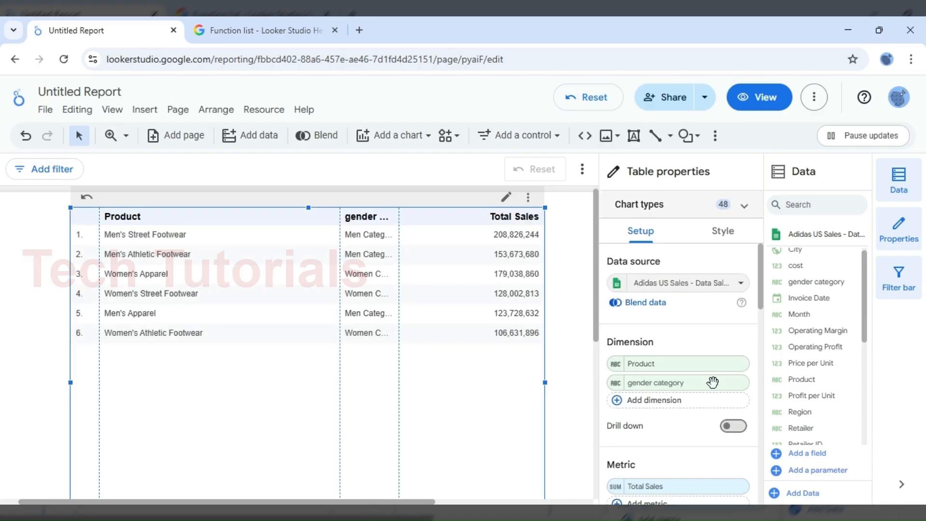
pyautogui.doubleClick(398, 215)
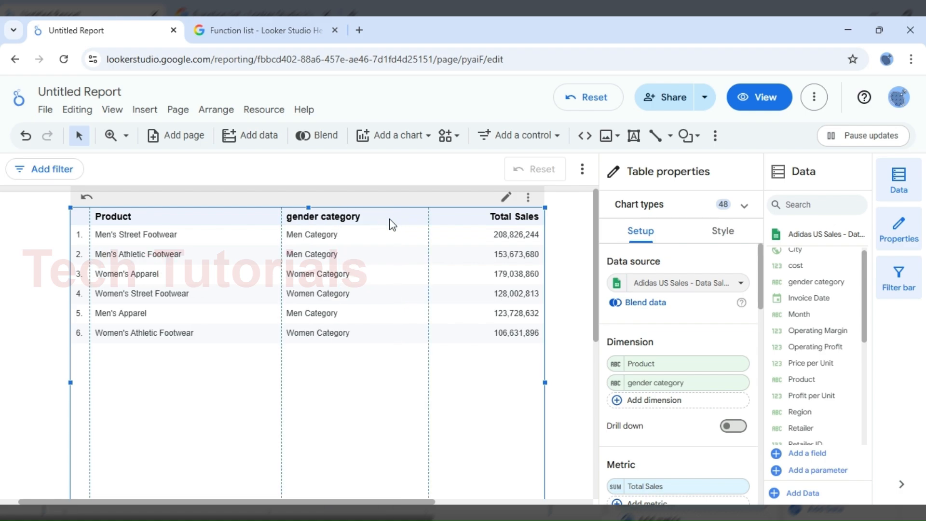
pyautogui.click(339, 222)
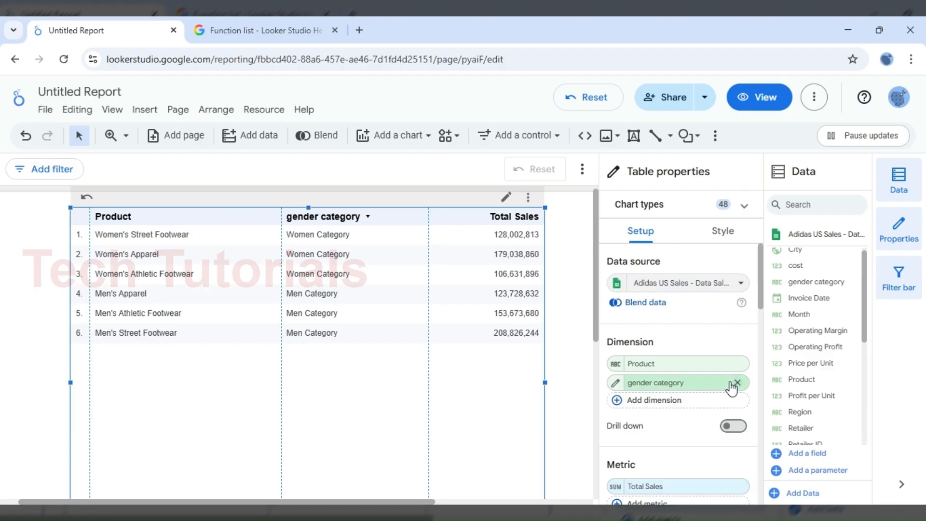
# Step: Remove the Product dimension from the table so that Total Sales is grouped by gender category only
pyautogui.click(738, 364)
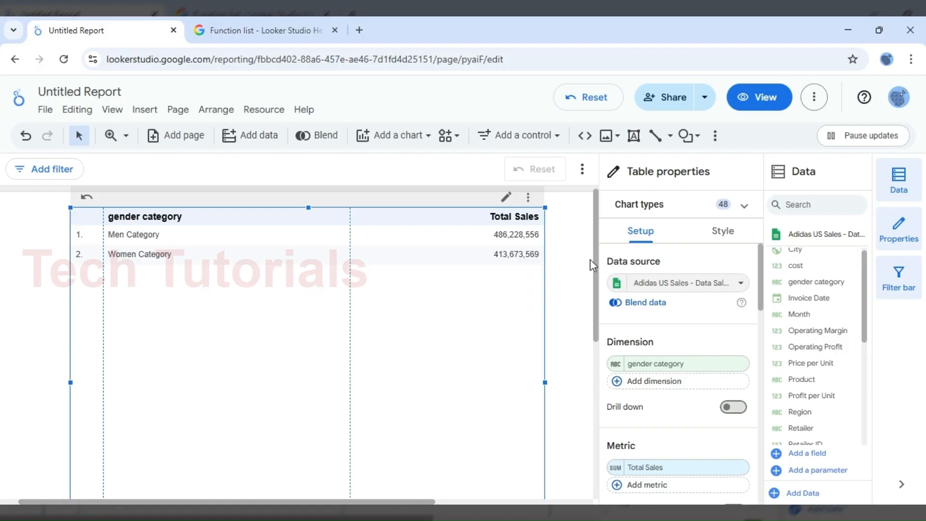
pyautogui.moveTo(866, 290); pyautogui.dragTo(866, 307)
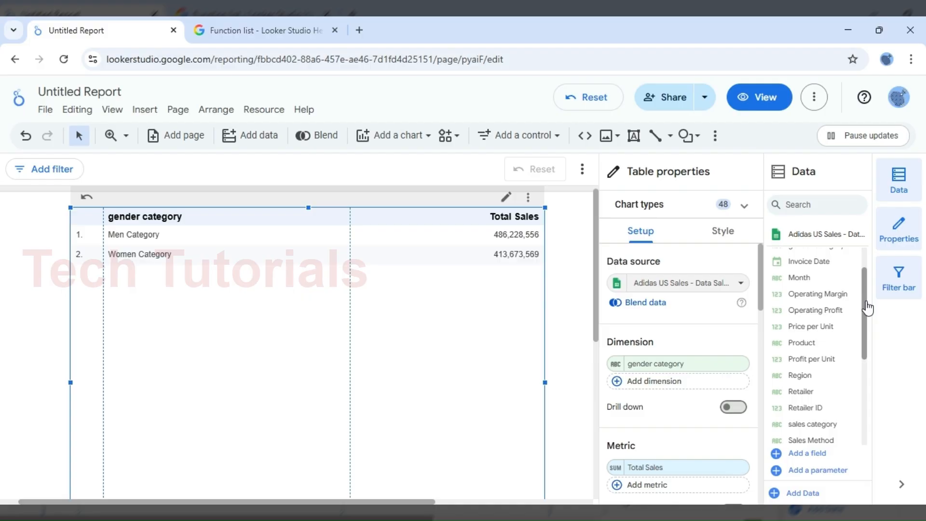
# Step: Check the IF function's description and syntax in the Looker Studio Help function list and return to the Untitled Report
pyautogui.click(237, 27)
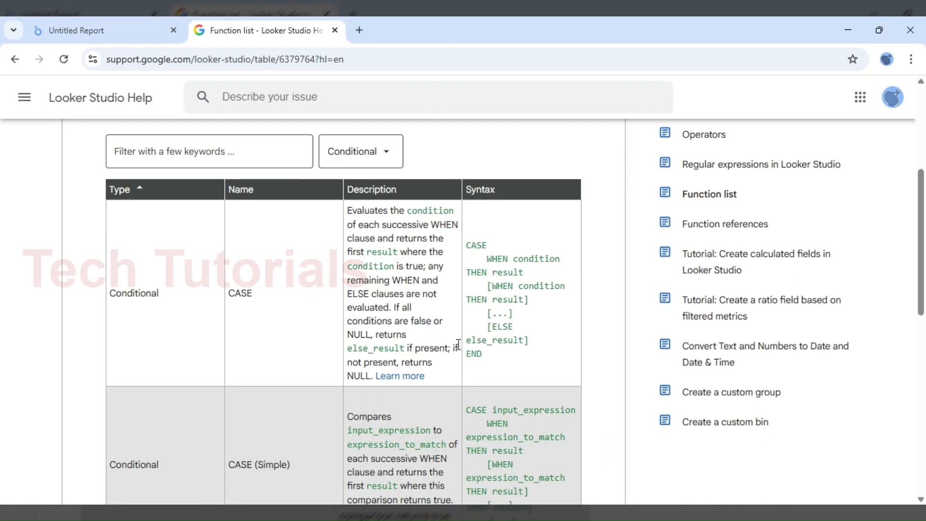
pyautogui.scroll(-6, 459, 344)
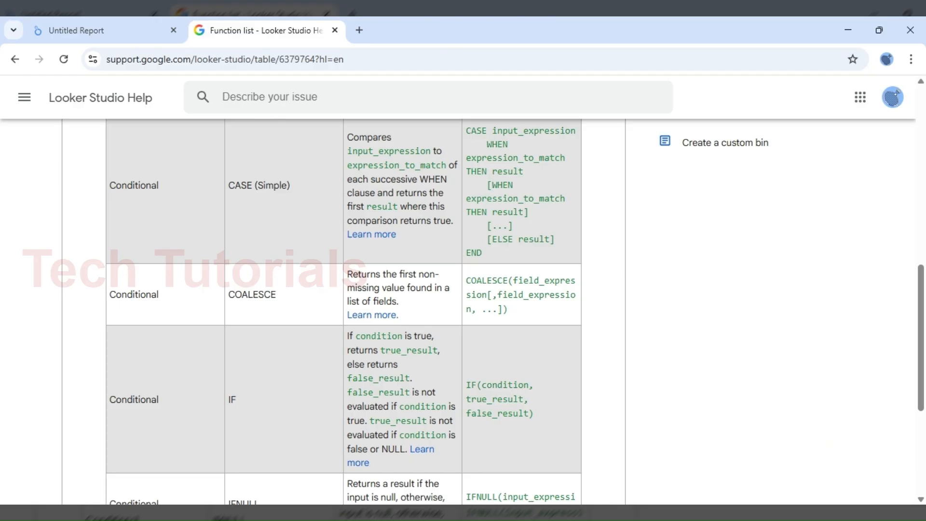
pyautogui.click(77, 29)
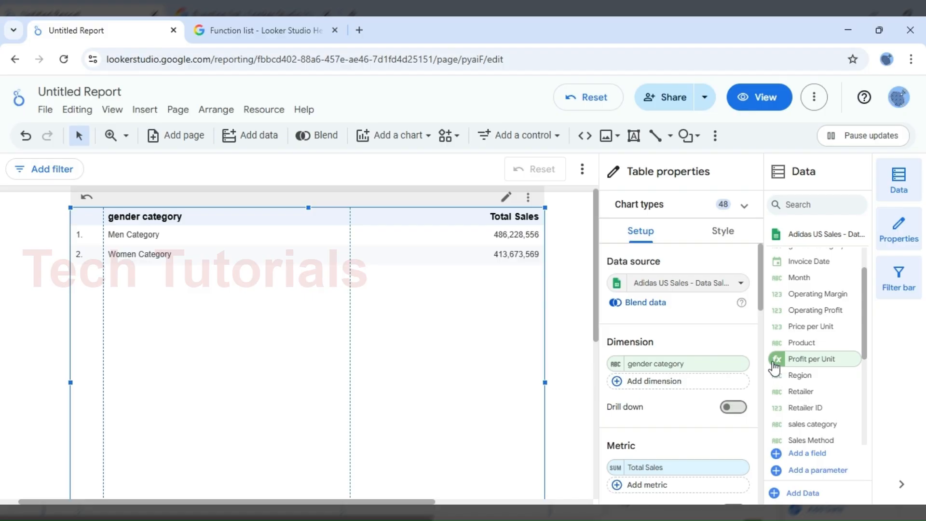
# Step: Open the Profit per Unit calculated field and examine the IF and ROUND functions in its formula
pyautogui.moveTo(774, 365); pyautogui.dragTo(782, 358)
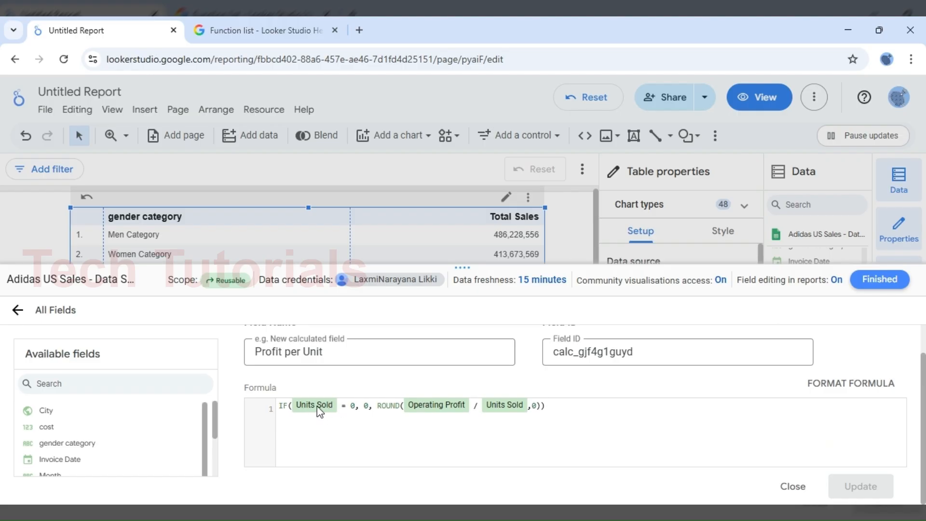
pyautogui.click(365, 409)
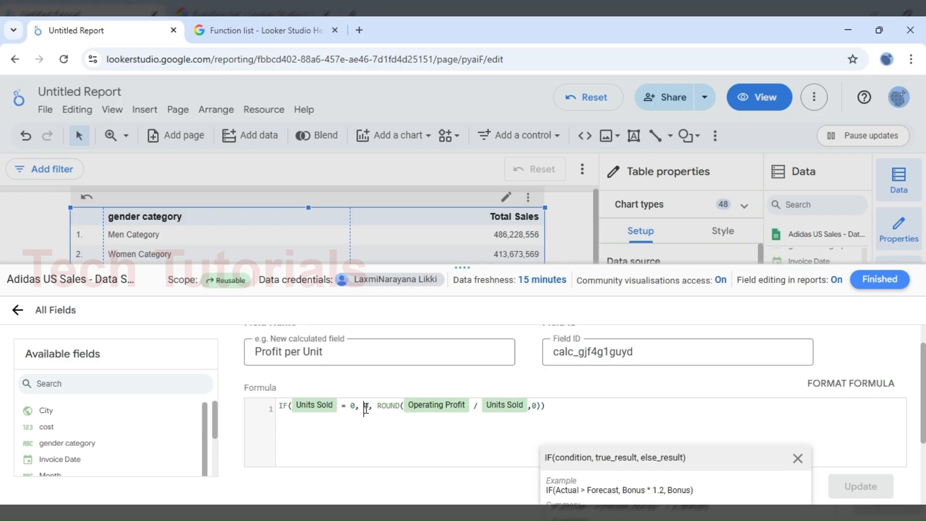
pyautogui.click(387, 407)
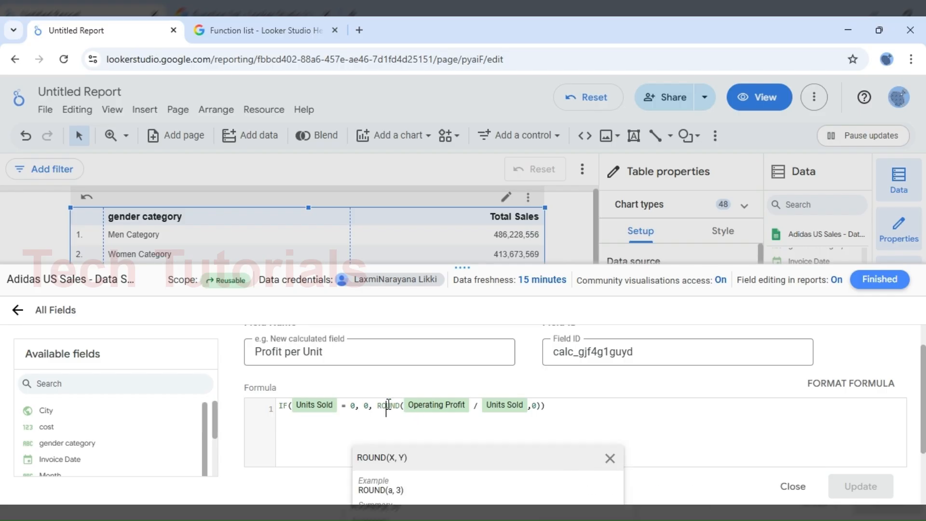
pyautogui.click(578, 409)
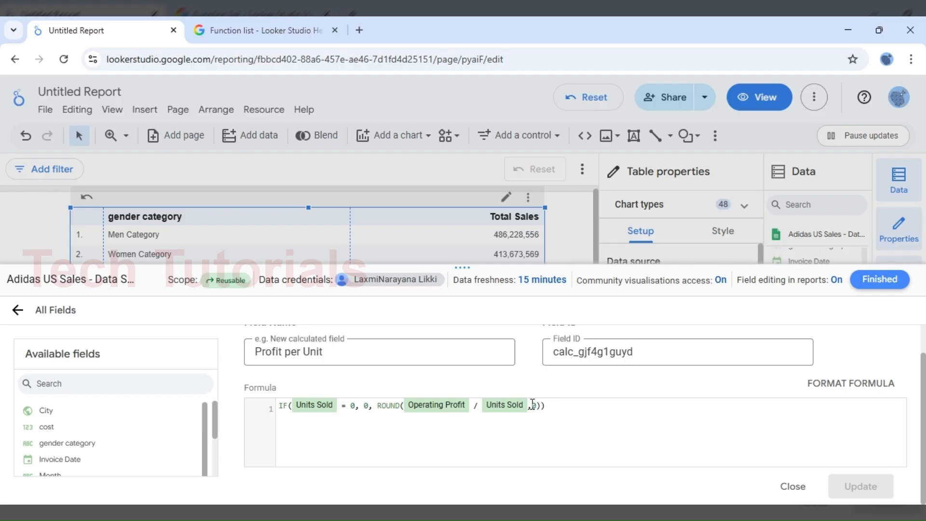
# Step: Begin an example IF function with the condition profit > 0 on a new line below the Profit per Unit formula
pyautogui.press('Return')
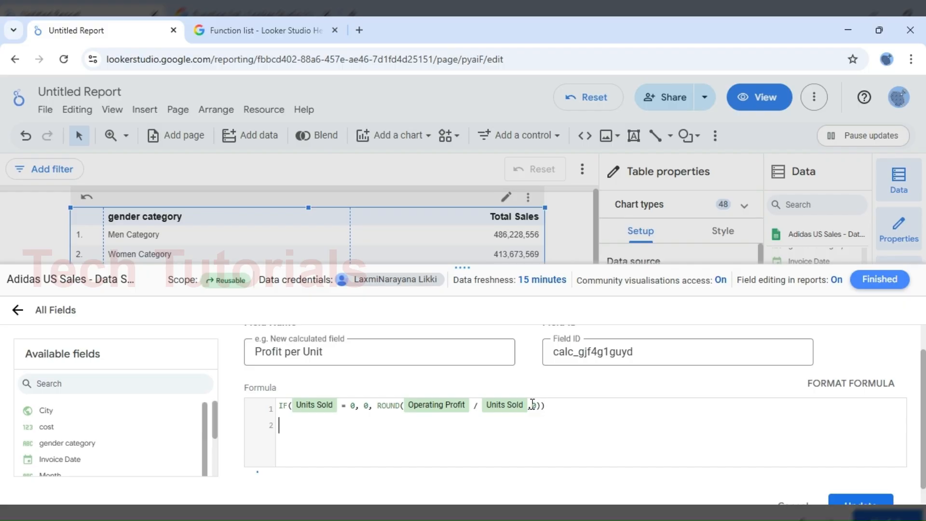
pyautogui.write('IF')
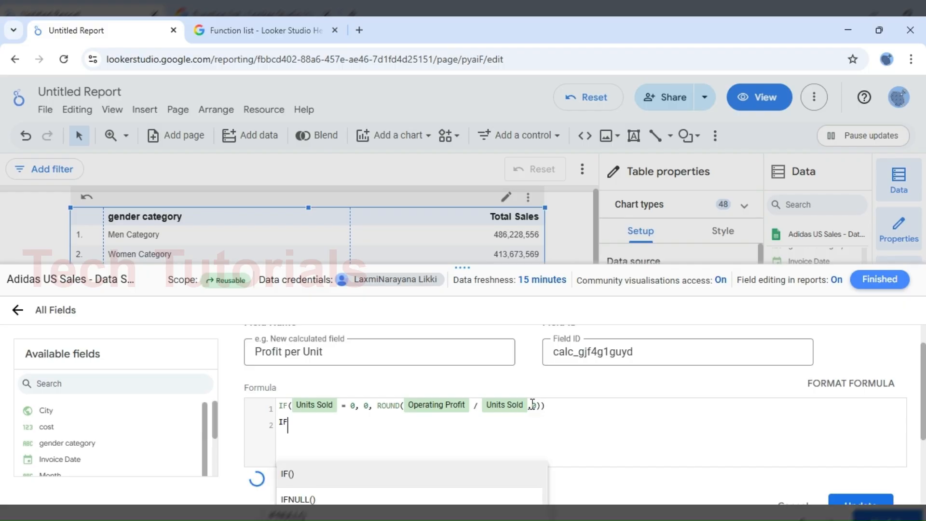
pyautogui.press('Return')
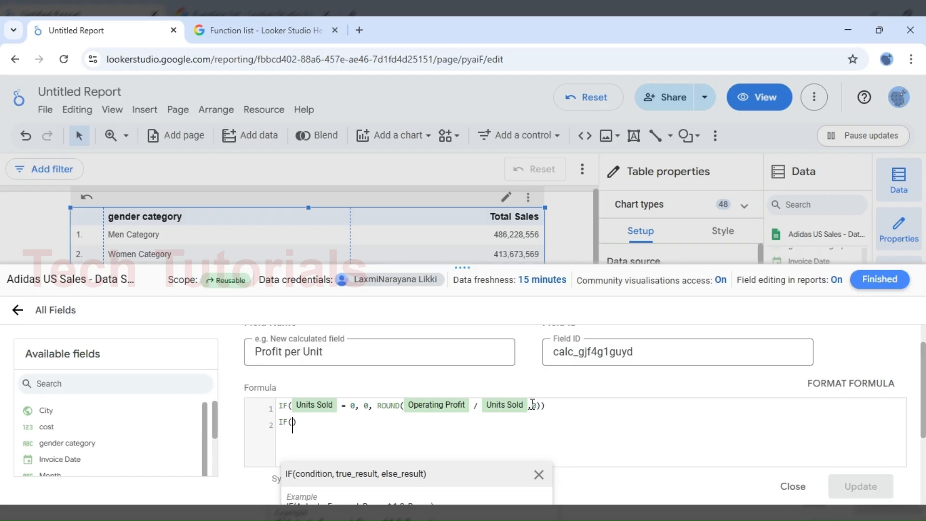
pyautogui.write('pr')
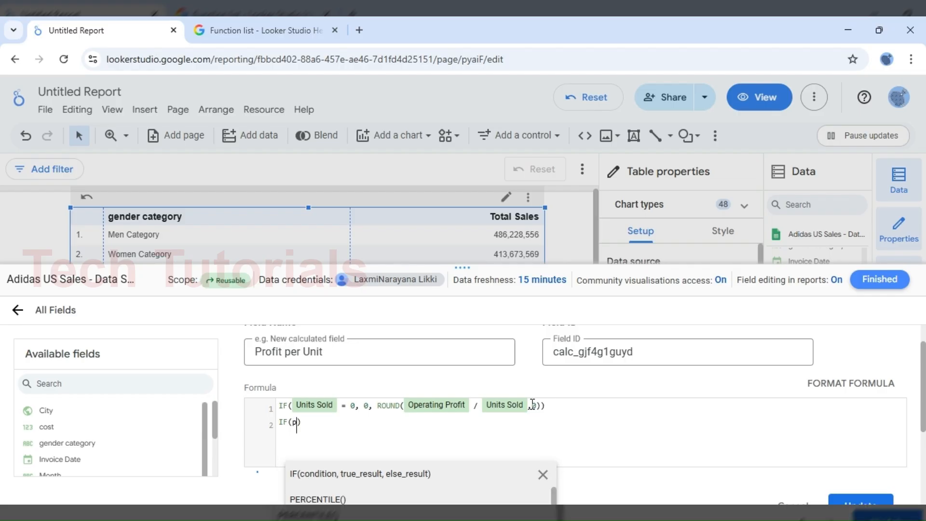
pyautogui.write('ofi')
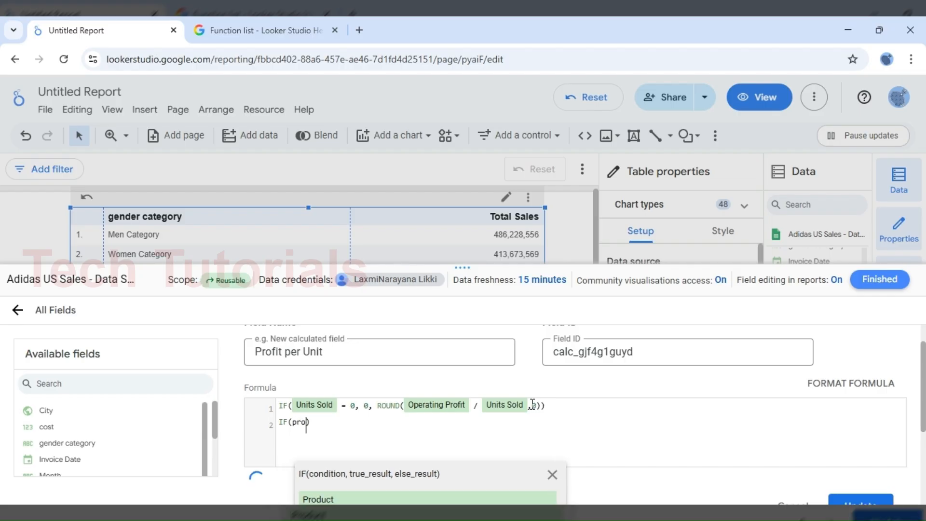
pyautogui.write('t>')
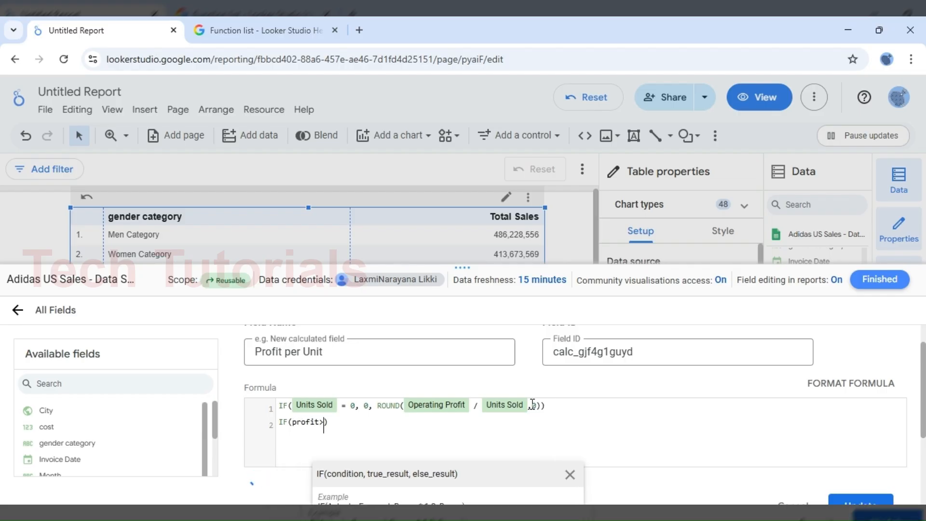
pyautogui.press('Left')
pyautogui.press('Right')
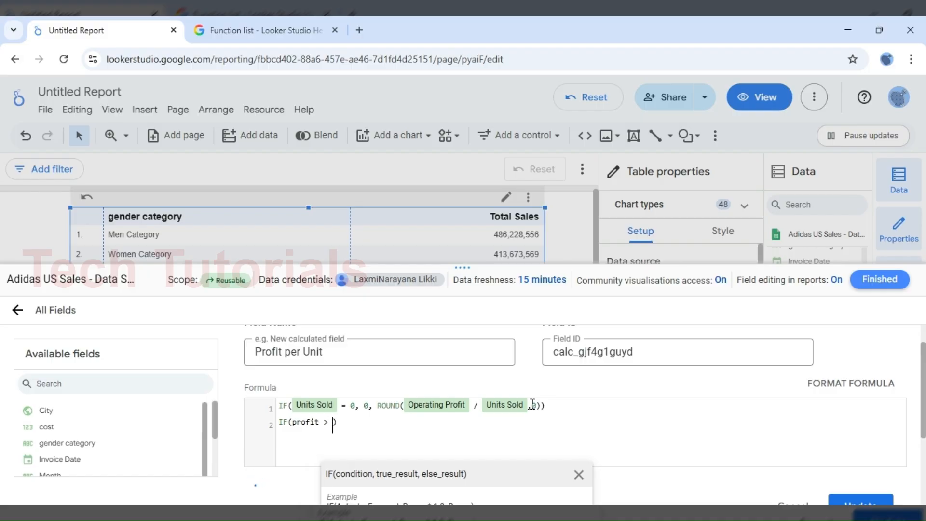
pyautogui.write('0, ')
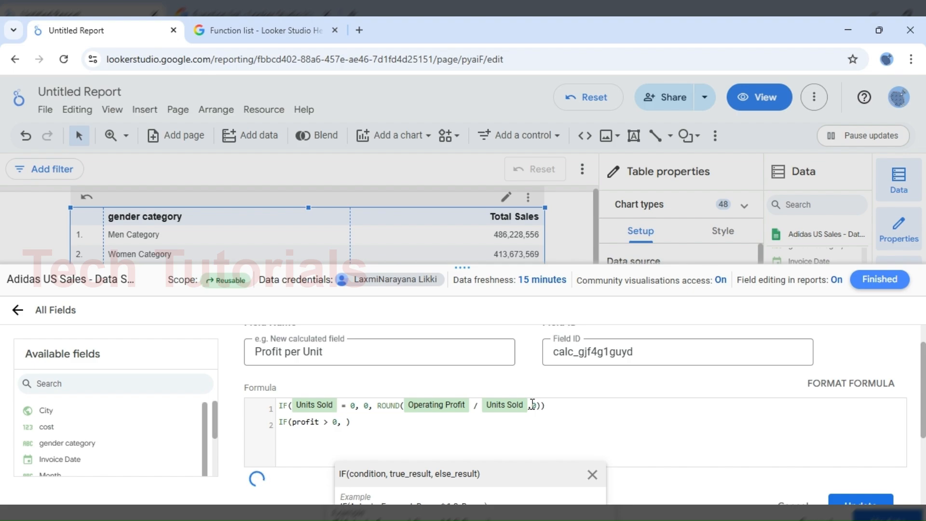
pyautogui.write('""')
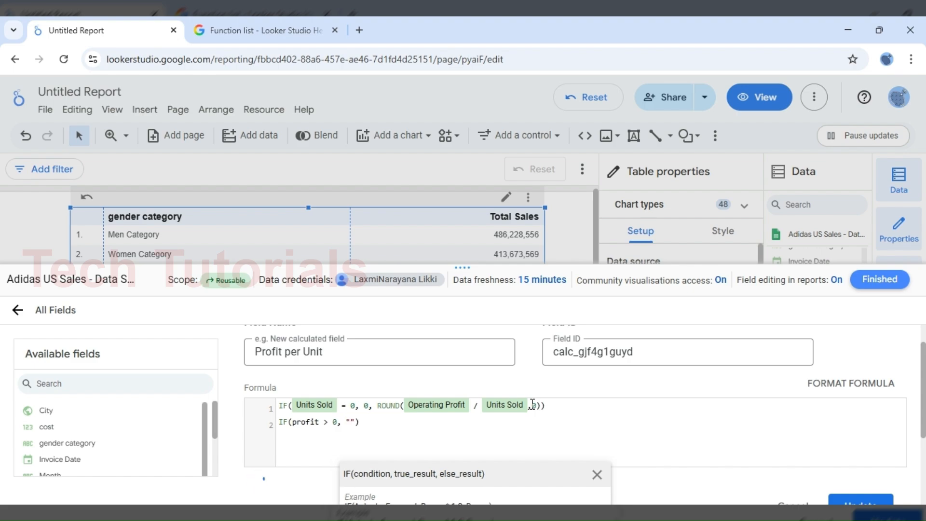
pyautogui.write('profit')
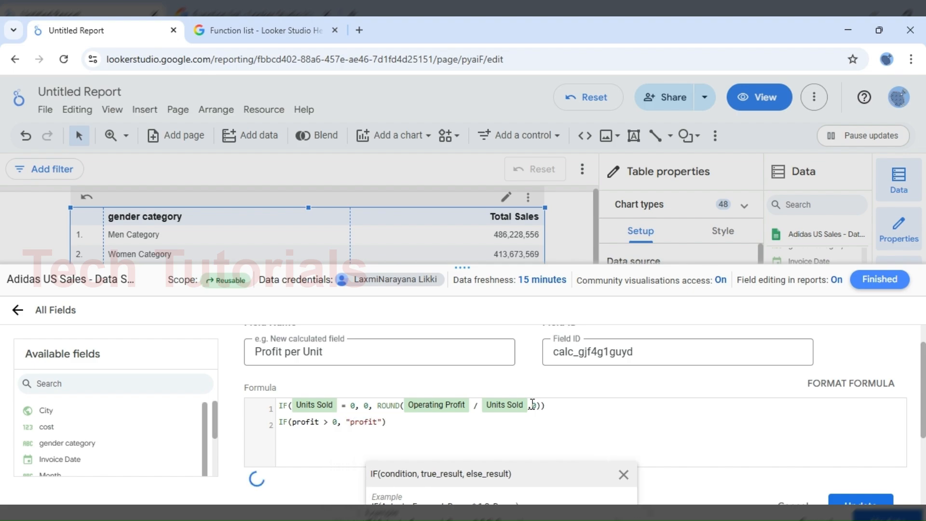
# Step: Complete the example IF function with "profit" as the true result and "loss" as the else result
pyautogui.press('Right')
pyautogui.write(',')
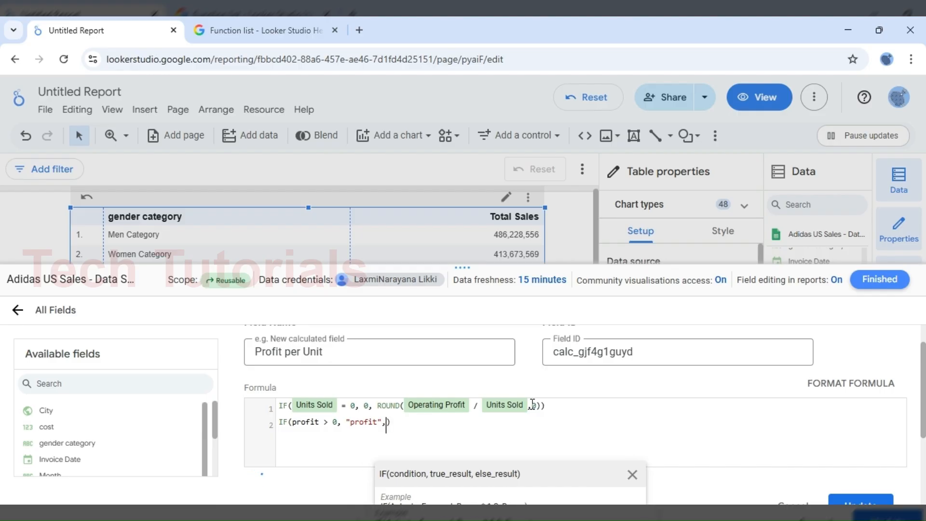
pyautogui.write(' ""')
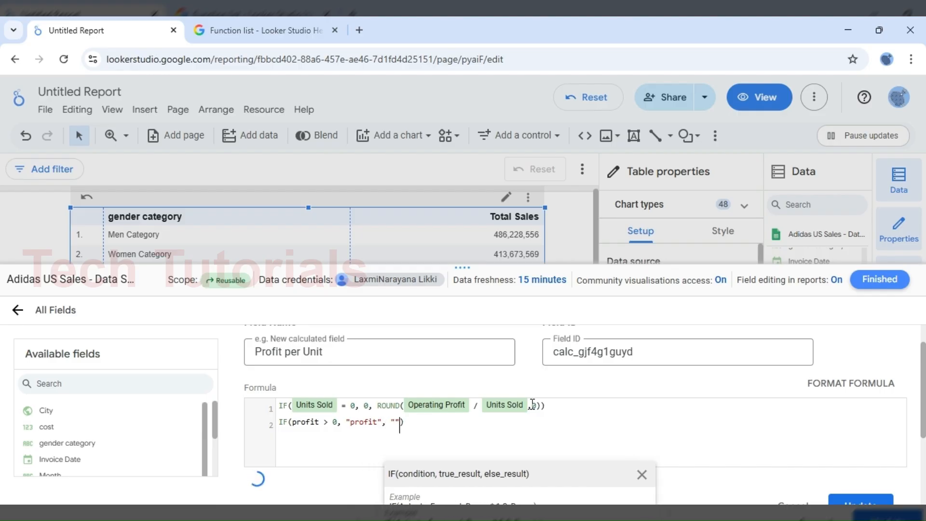
pyautogui.press('Left')
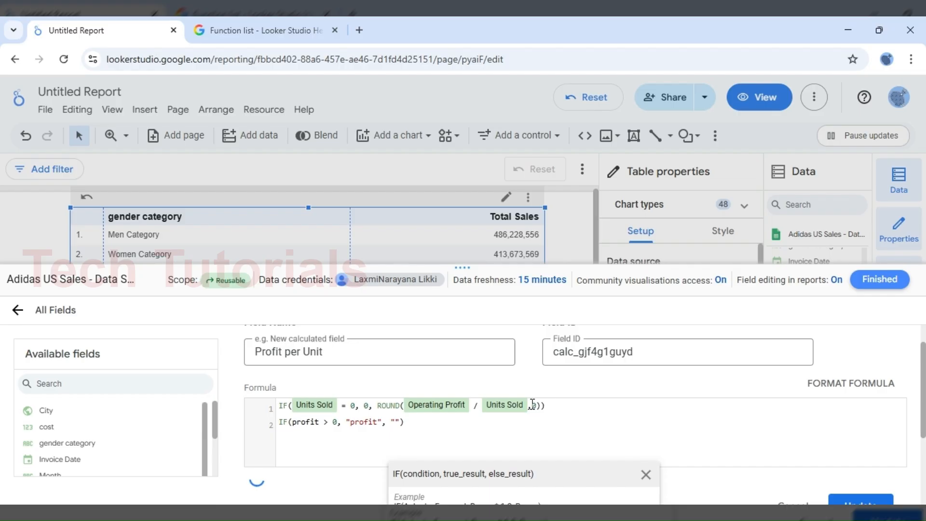
pyautogui.write('loss')
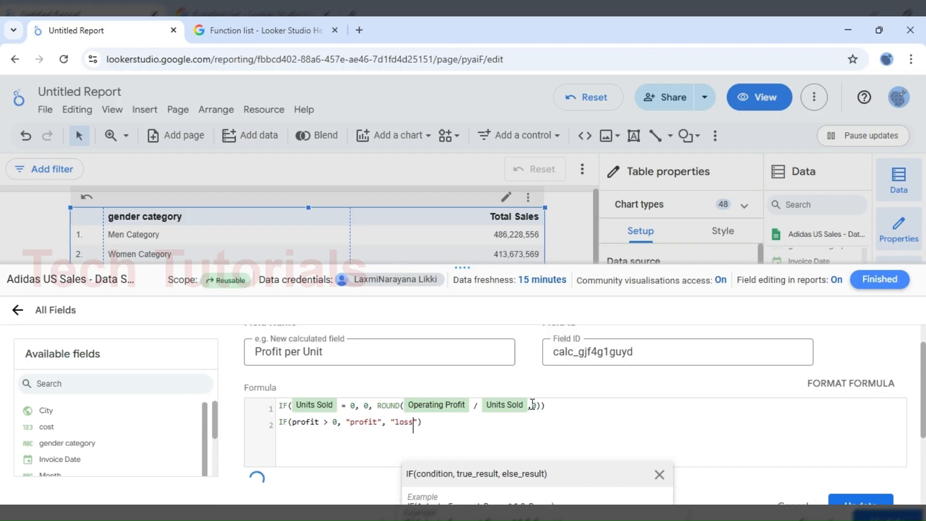
# Step: Delete the example IF line, save the Profit per Unit calculated field and close the field editor
pyautogui.tripleClick(497, 422)
pyautogui.press('BackSpace')
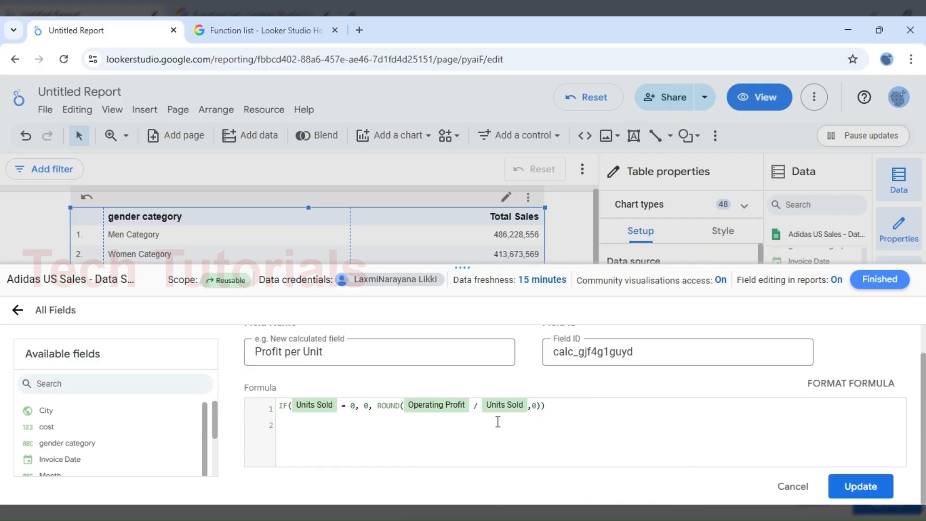
pyautogui.click(857, 486)
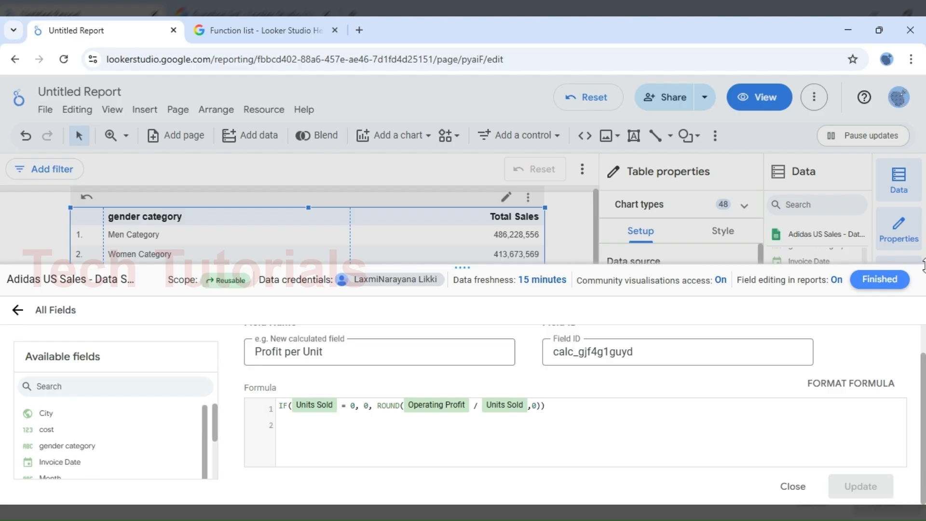
pyautogui.click(880, 279)
# Step: Check the COALESCE function's description and syntax in the Looker Studio Help function list and return to the Untitled Report
pyautogui.click(257, 32)
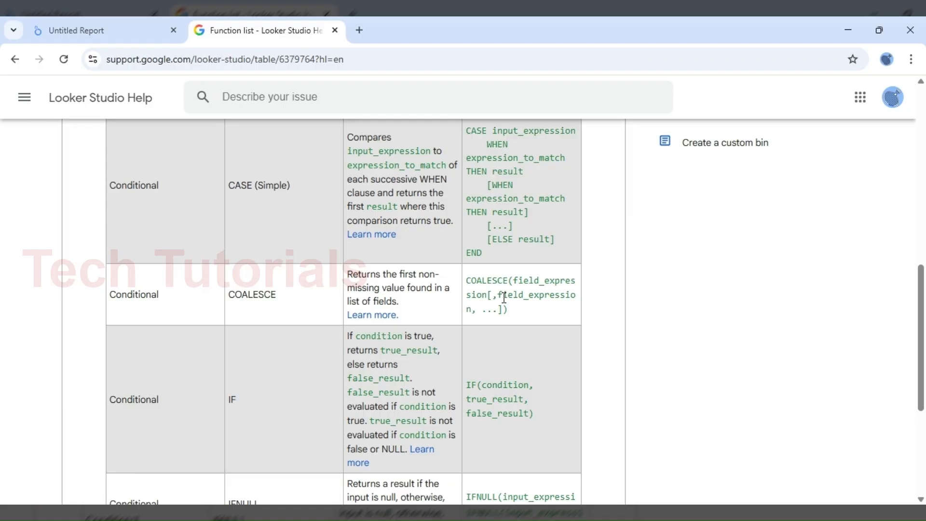
pyautogui.click(96, 31)
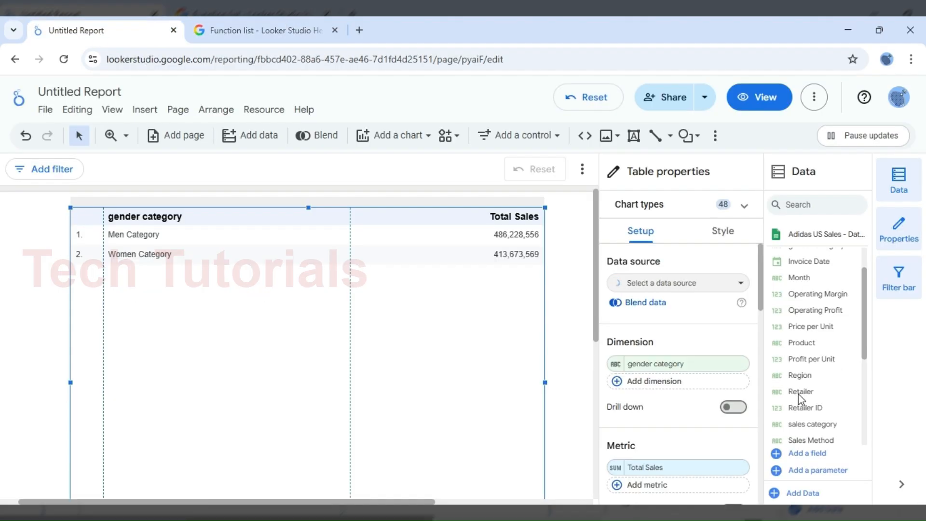
# Step: Create a new calculated field in the Adidas US Sales data source and insert the COALESCE function in its formula
pyautogui.click(808, 456)
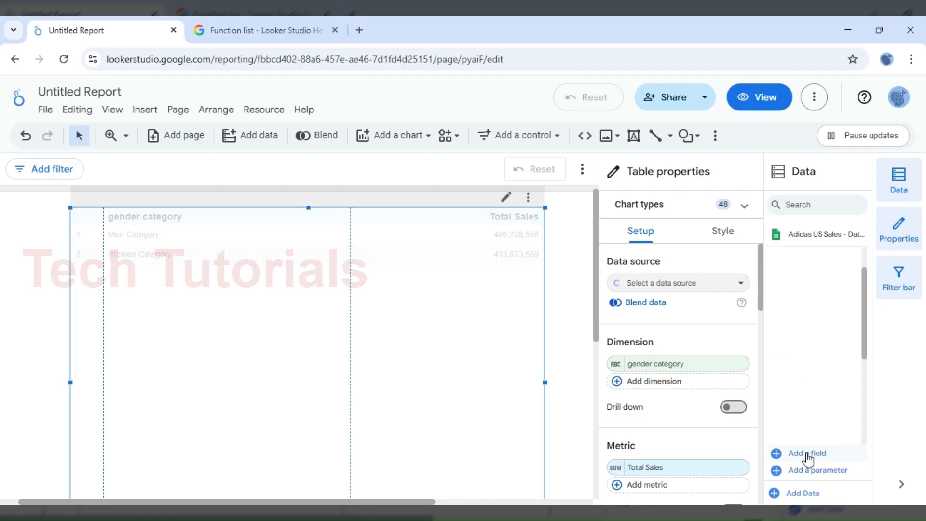
pyautogui.click(807, 456)
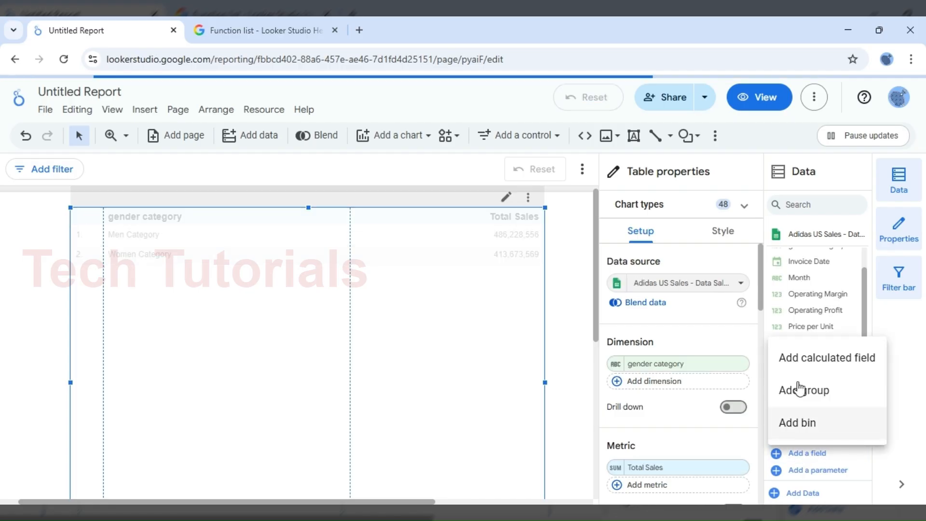
pyautogui.click(809, 360)
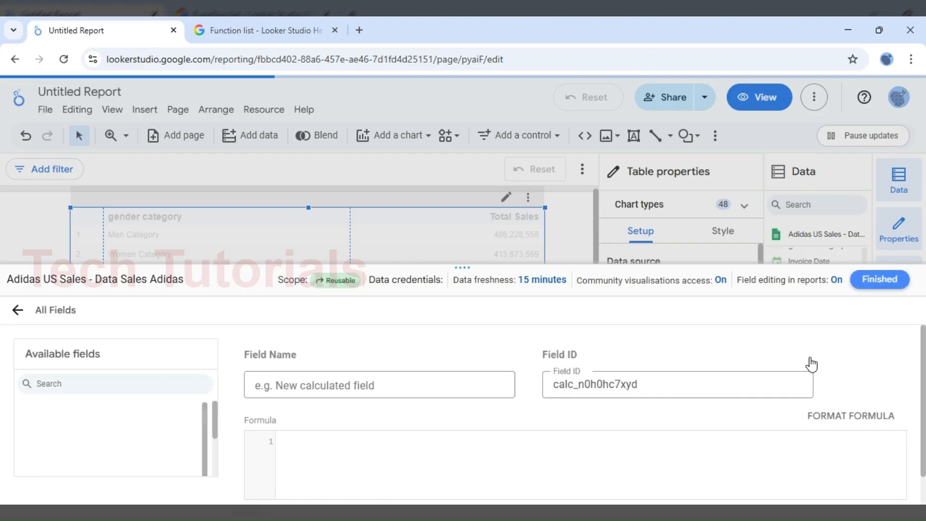
pyautogui.click(398, 469)
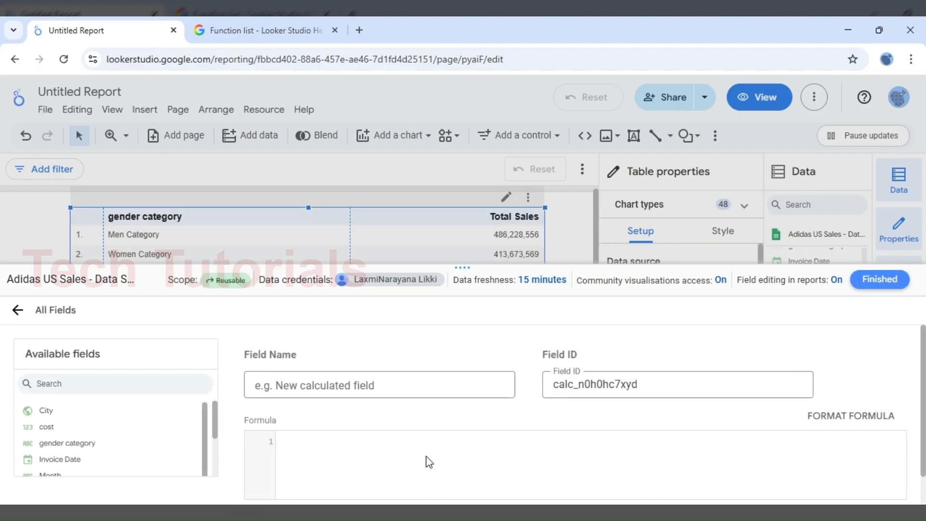
pyautogui.write('col')
pyautogui.press('BackSpace')
pyautogui.write('a')
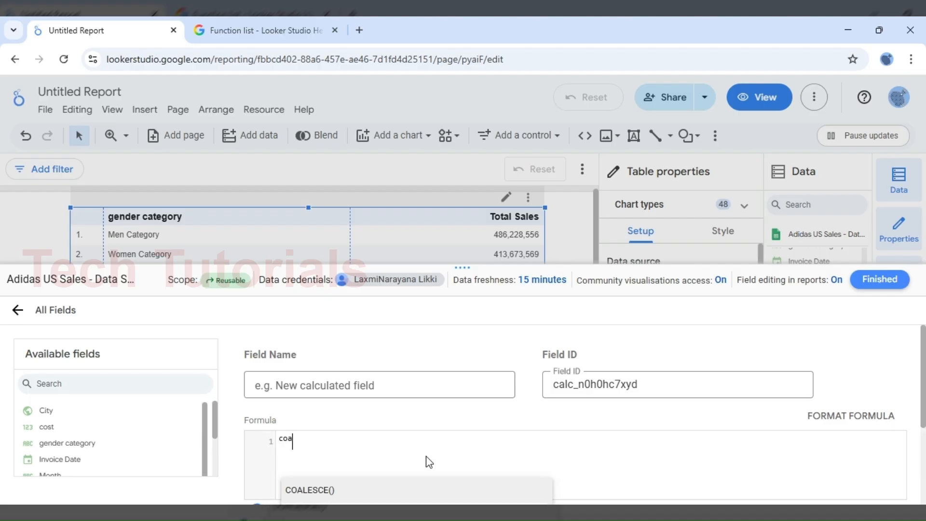
pyautogui.press('Return')
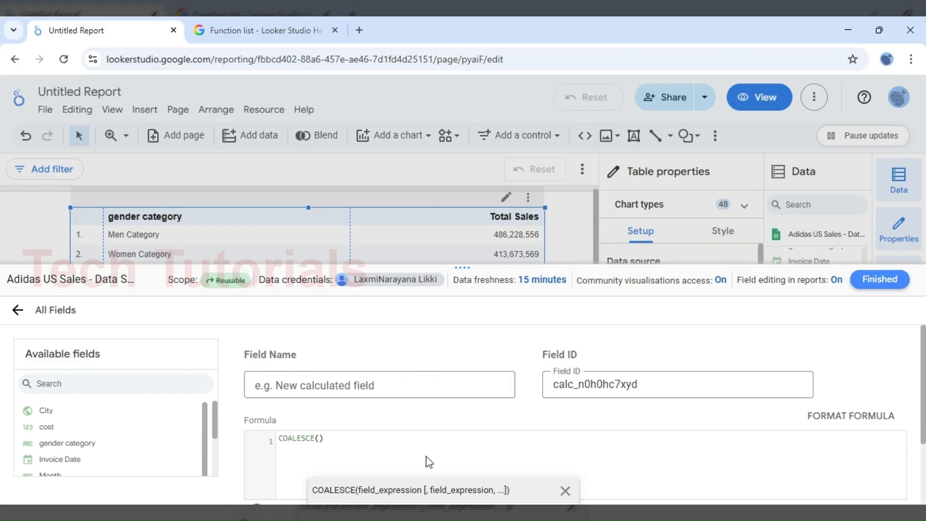
# Step: Enter Full and CONCAT(f,L) as the first two arguments of the COALESCE function
pyautogui.write('Fu')
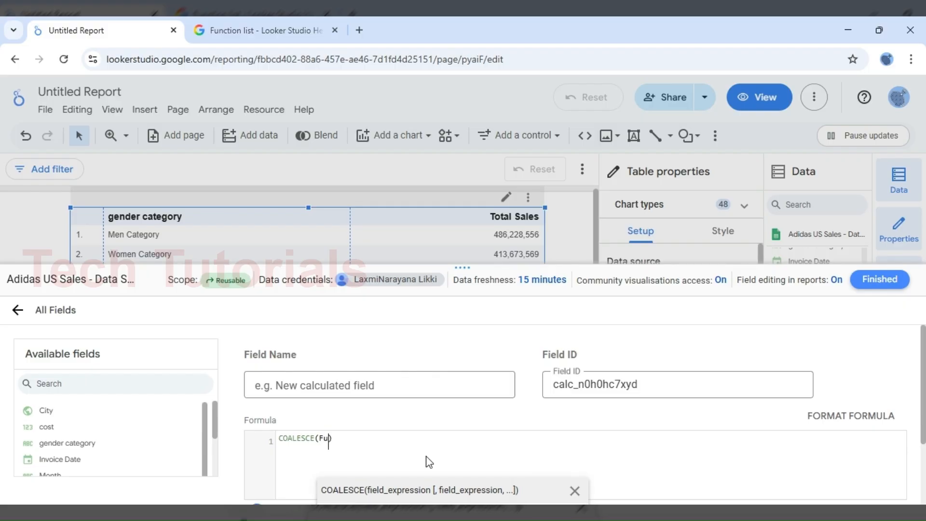
pyautogui.write('ll')
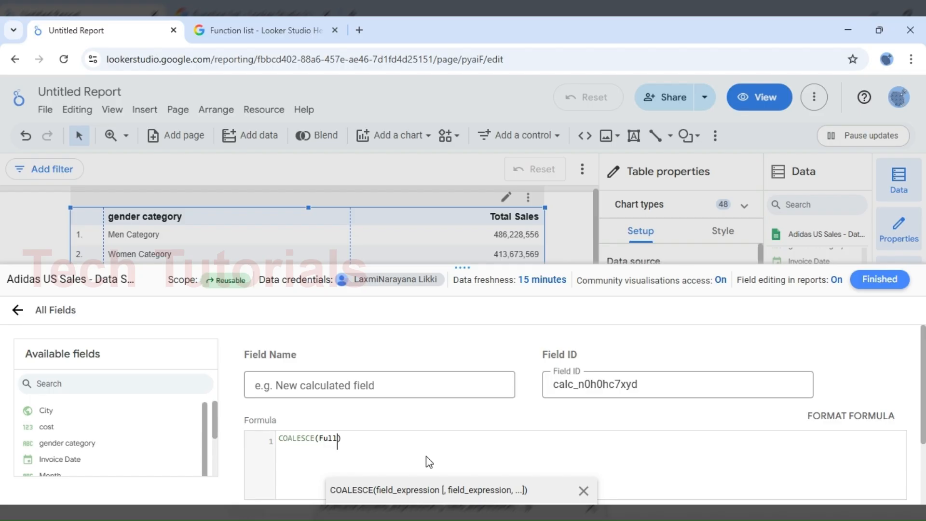
pyautogui.write(', co')
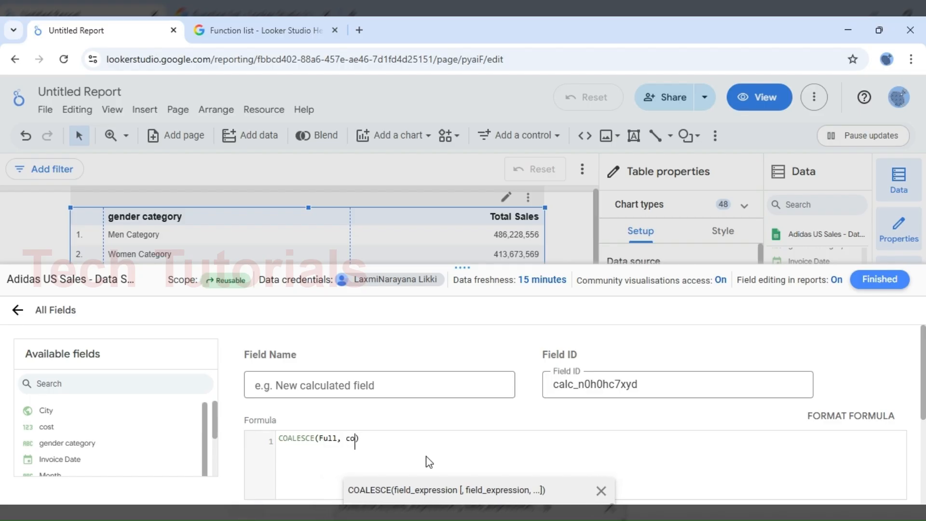
pyautogui.write('n')
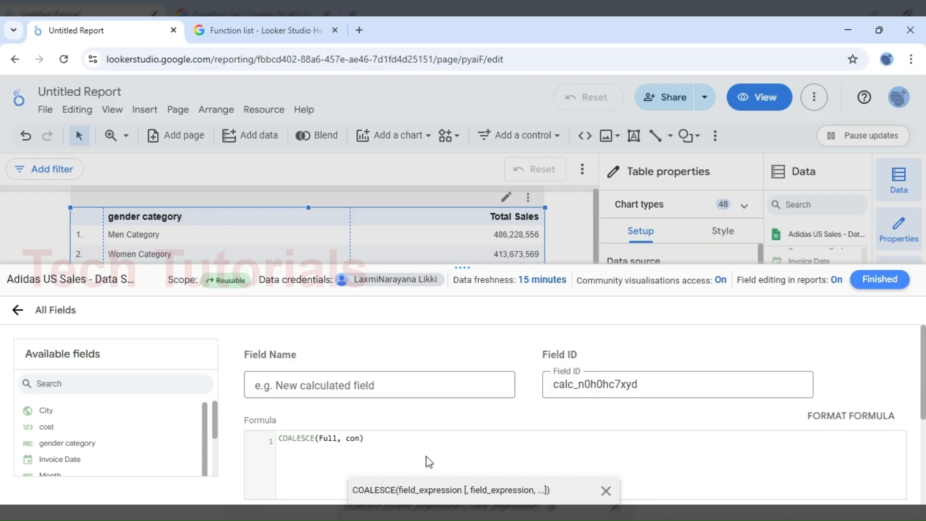
pyautogui.write('cat')
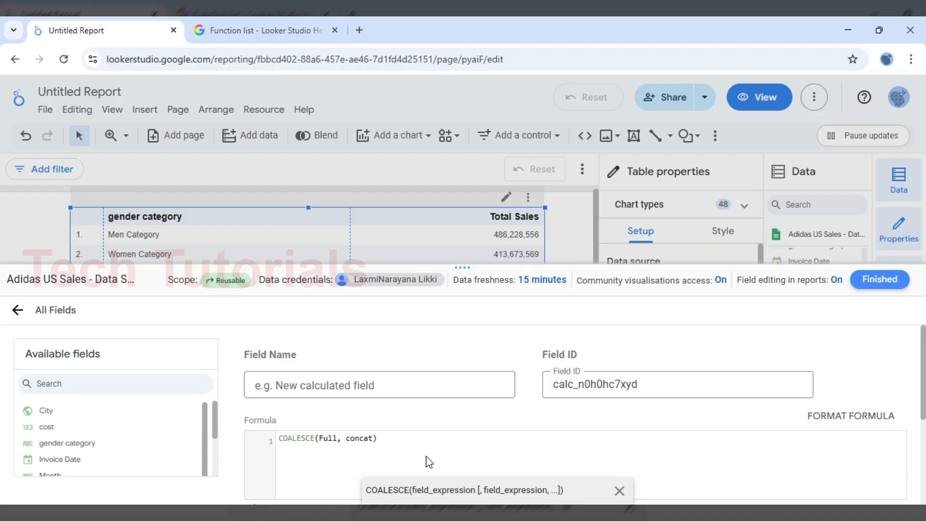
pyautogui.write('(f')
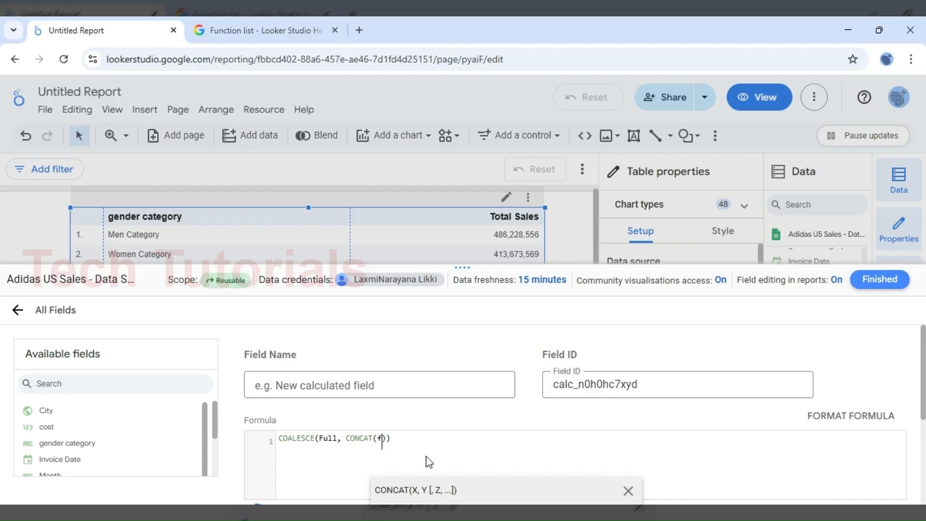
pyautogui.write(',')
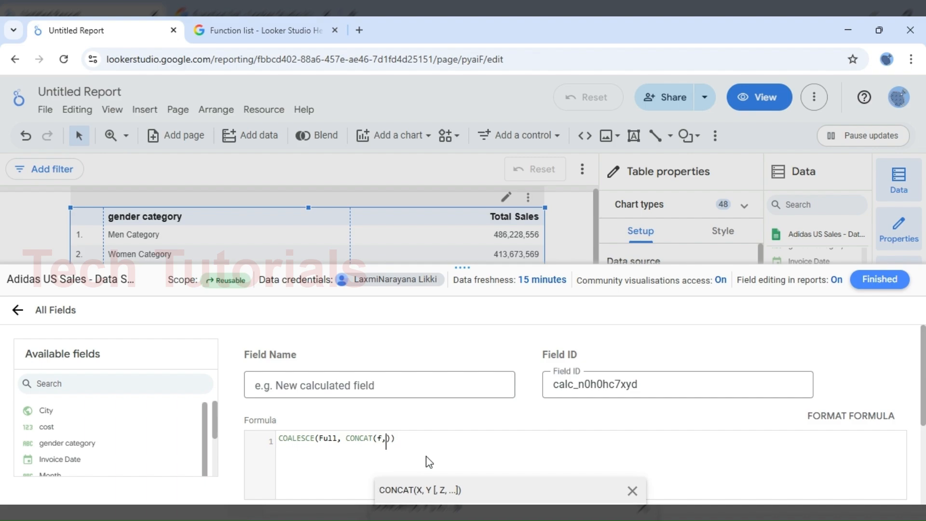
pyautogui.write('L')
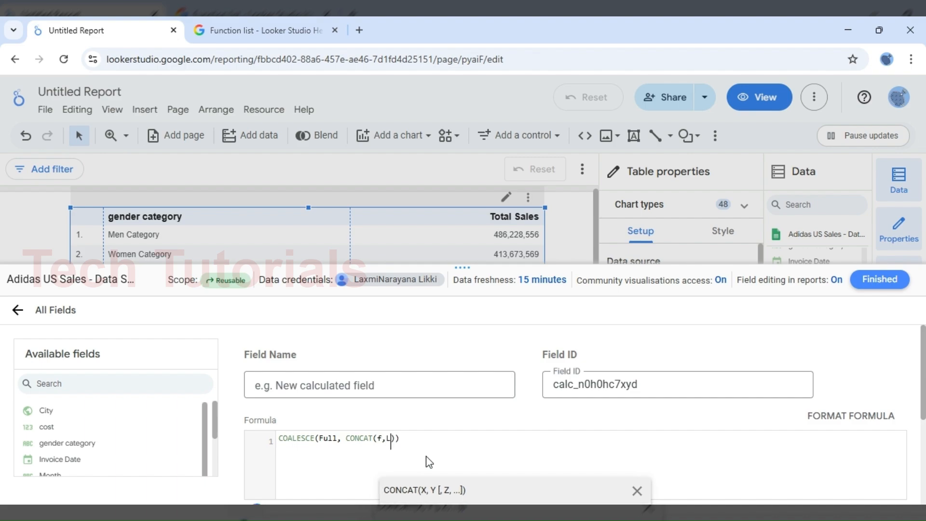
pyautogui.write("),''")
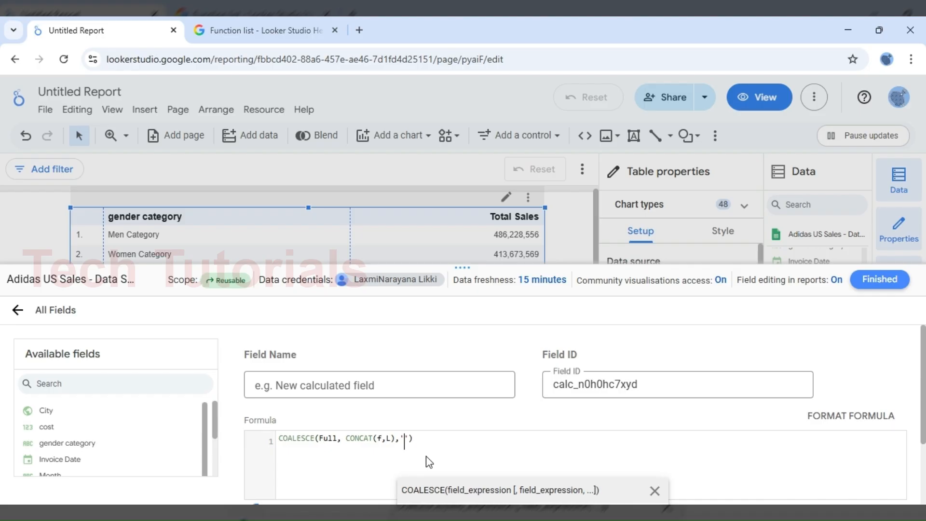
pyautogui.write('Unknow')
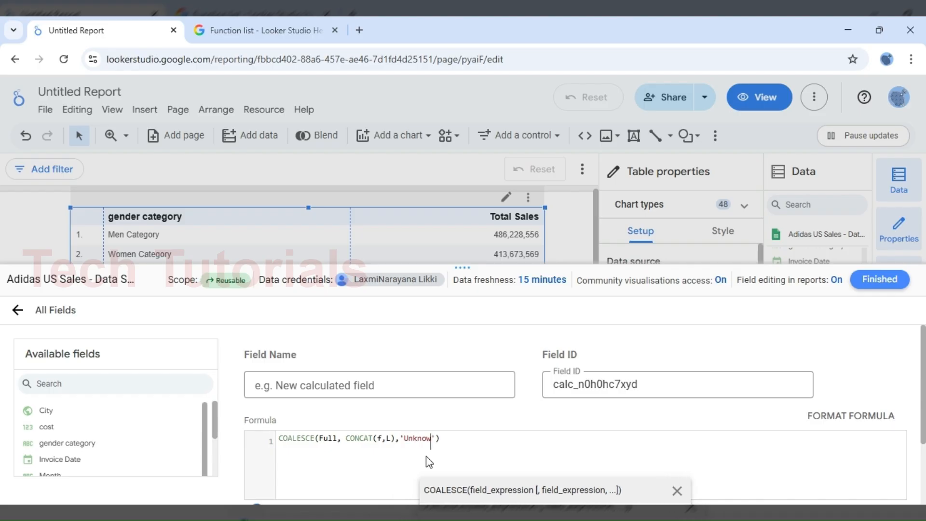
pyautogui.write('mene')
# Step: Complete the COALESCE formula by closing CONCAT(f,L) and adding 'Unknow memeber' as the final fallback argument
pyautogui.press('BackSpace')
pyautogui.press('BackSpace')
pyautogui.press('BackSpace')
pyautogui.press('BackSpace')
pyautogui.press('BackSpace')
pyautogui.press('BackSpace')
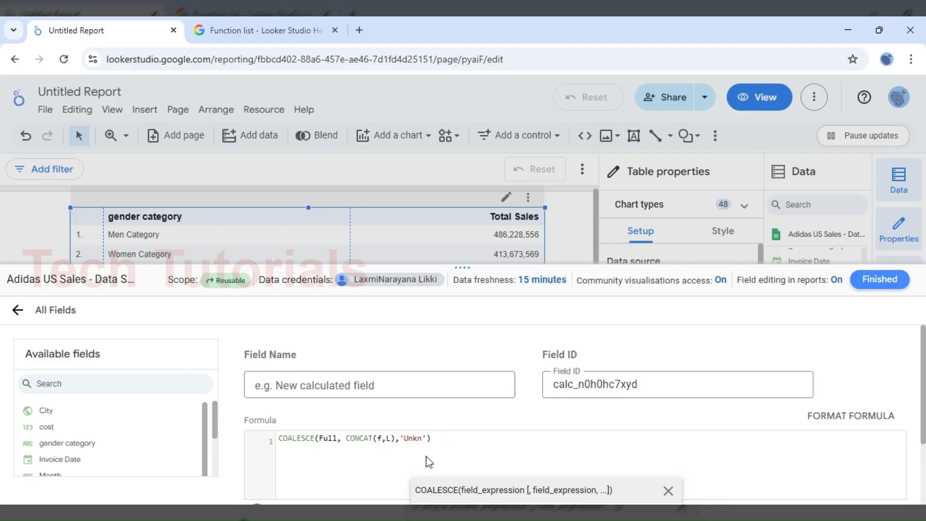
pyautogui.write('ow m')
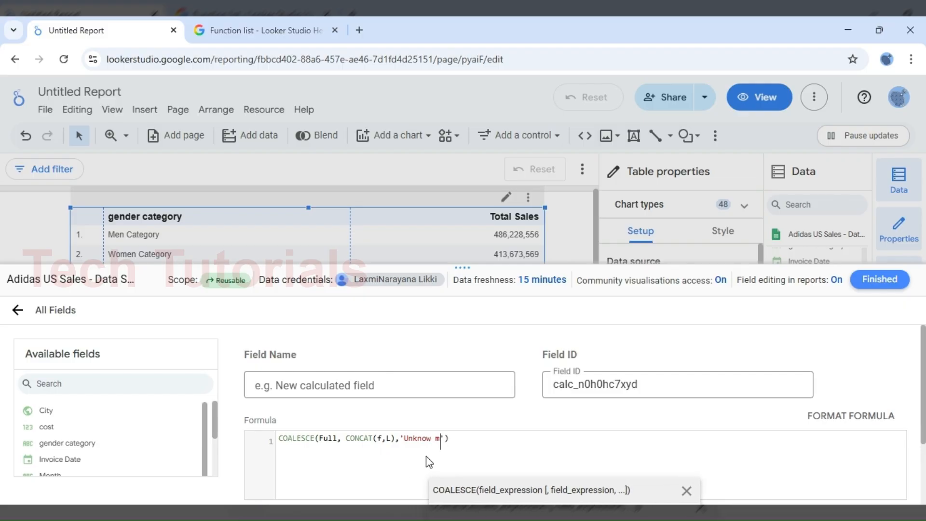
pyautogui.write('emebt')
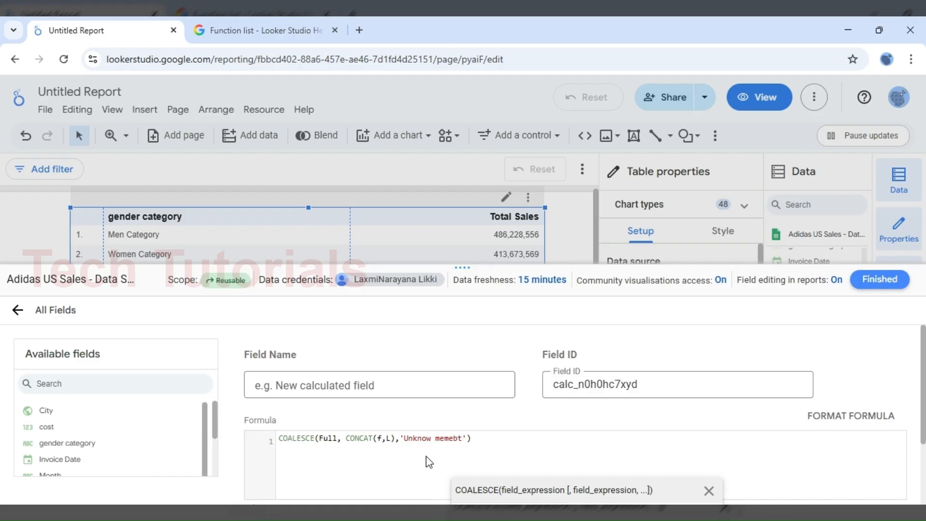
pyautogui.press('BackSpace')
pyautogui.write('er')
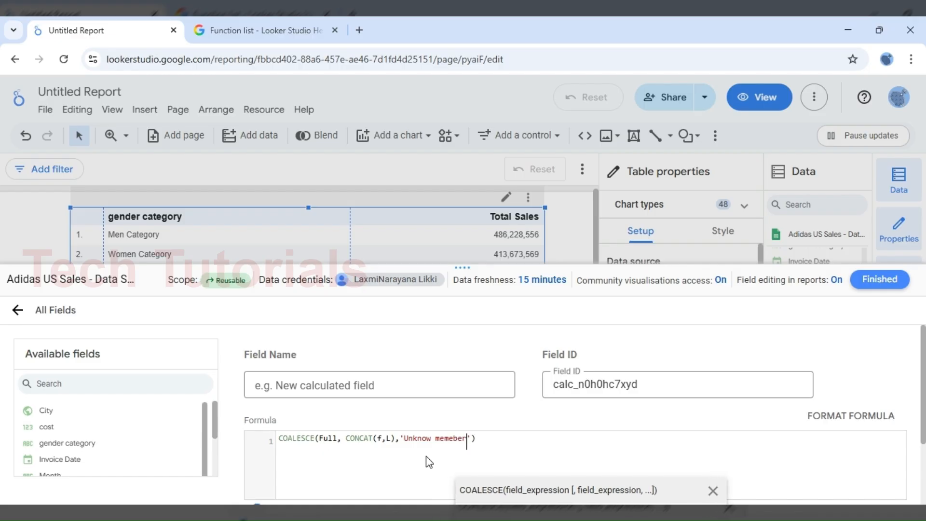
pyautogui.click(382, 439)
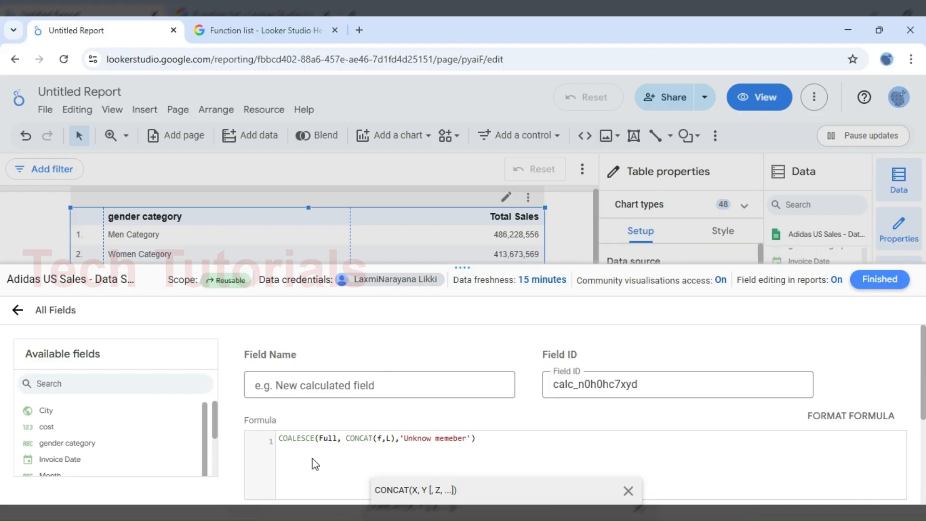
pyautogui.click(324, 441)
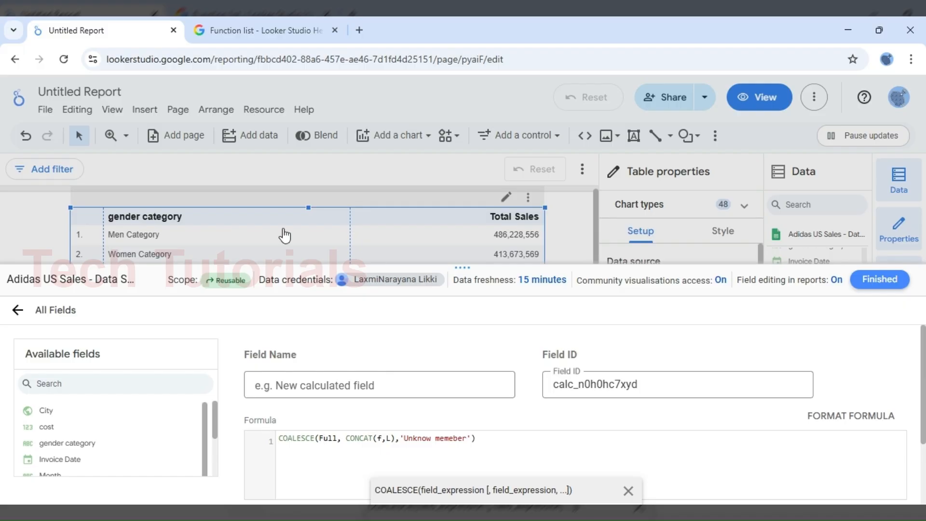
# Step: Check the IFNULL and NULLIF descriptions and syntax in the Looker Studio Help function list, and return to the Untitled Report
pyautogui.click(292, 36)
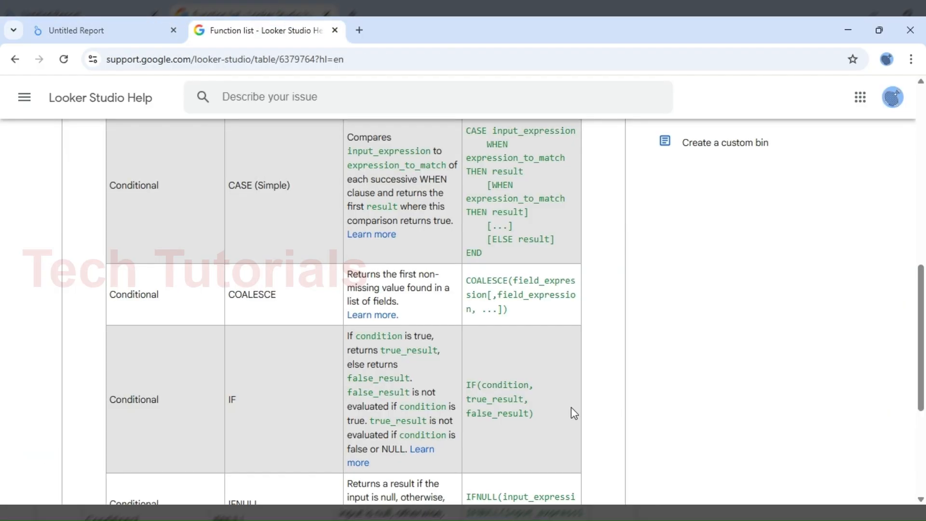
pyautogui.scroll(-4, 571, 407)
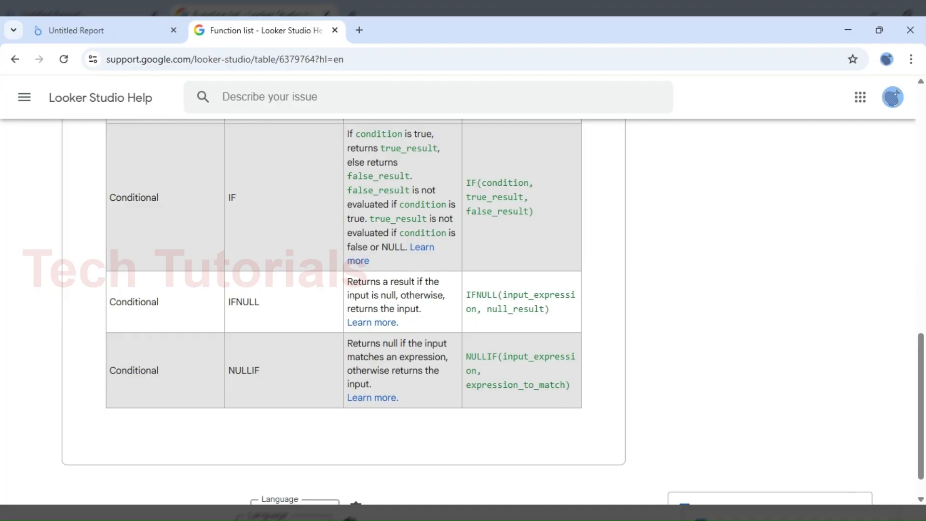
pyautogui.click(108, 34)
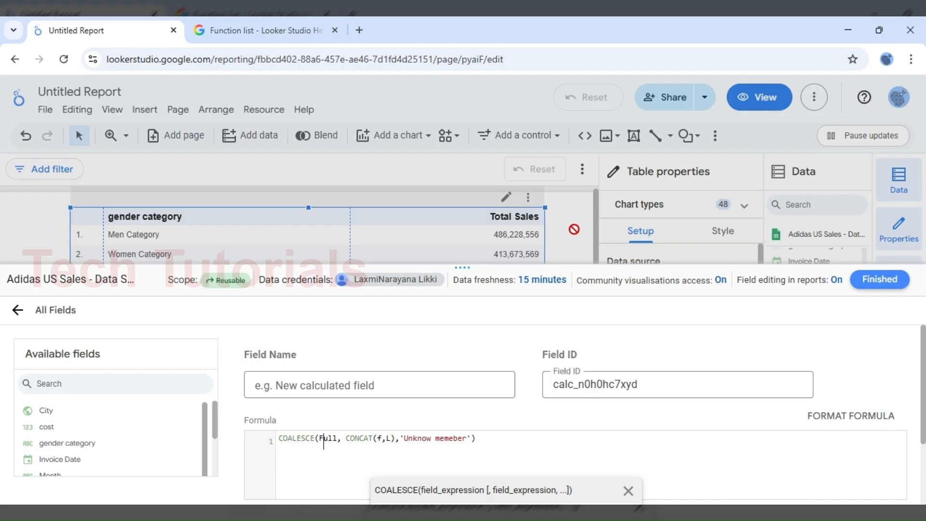
# Step: Replace the COALESCE formula of the new calculated field with IFNULL(discount,0)
pyautogui.click(542, 443)
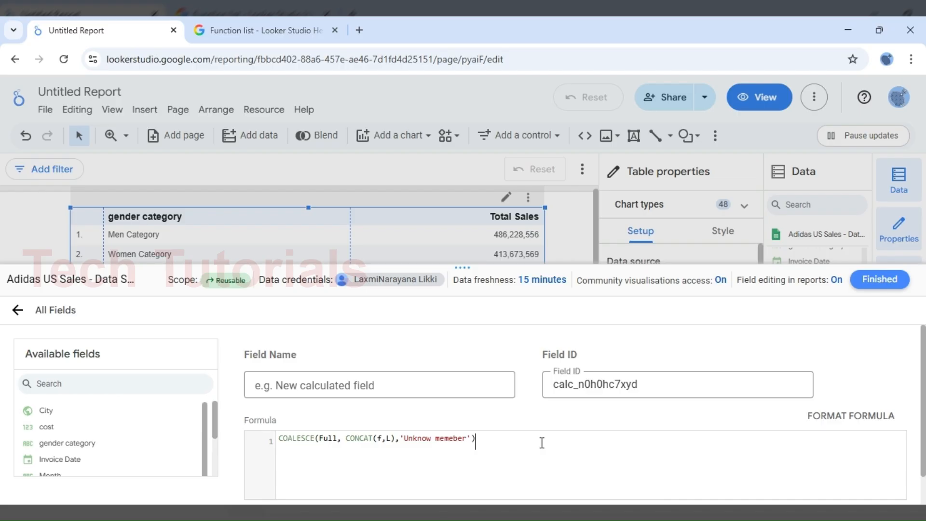
pyautogui.hotkey('ctrl', 'a')
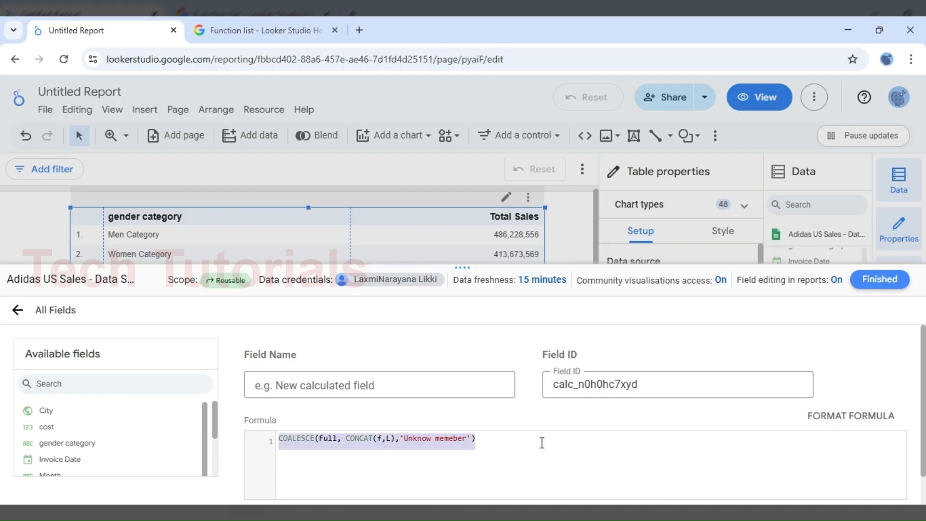
pyautogui.write('IF')
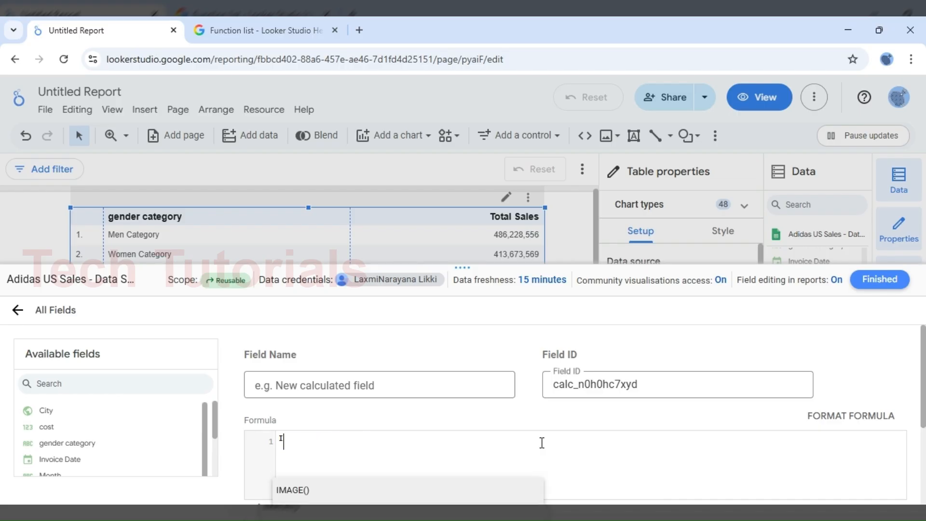
pyautogui.write('N')
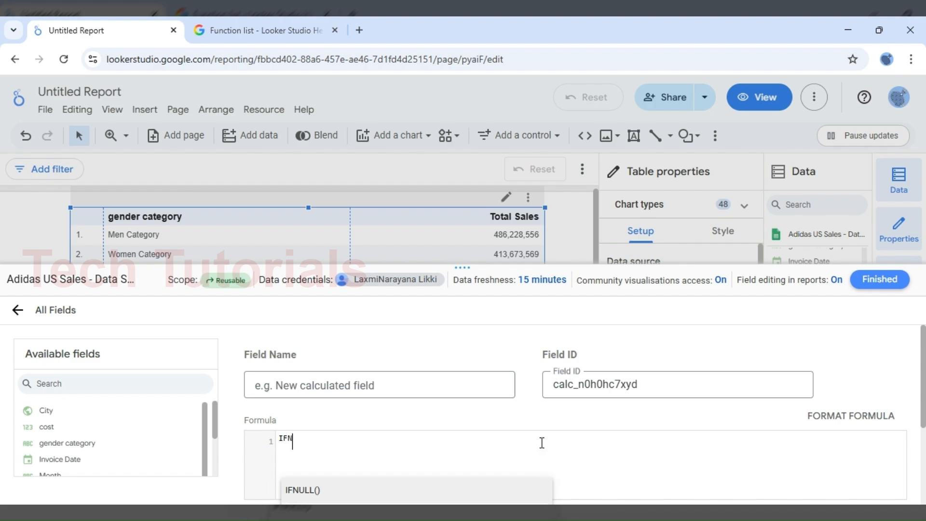
pyautogui.press('Tab')
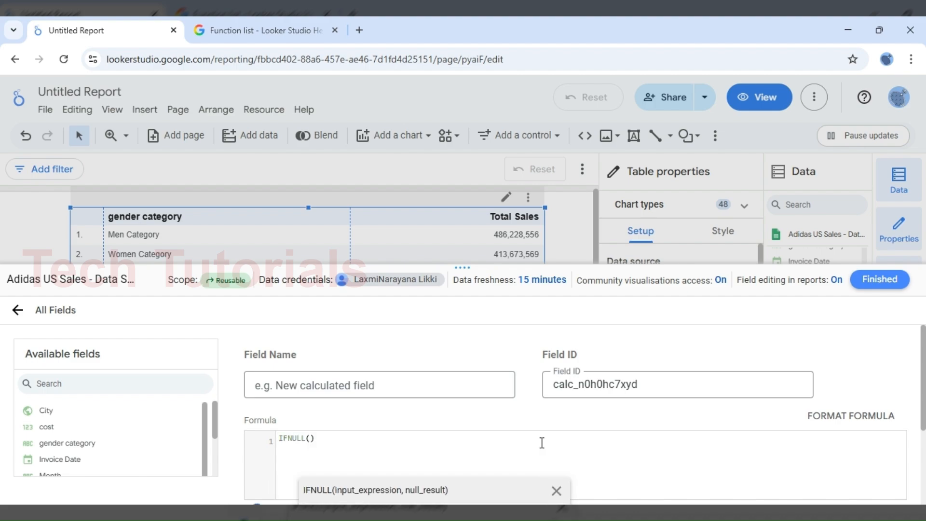
pyautogui.write('di')
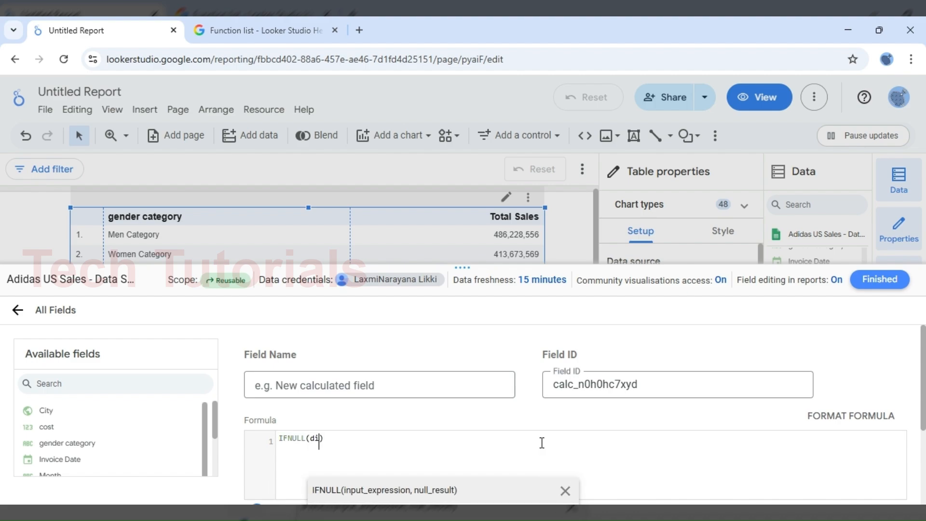
pyautogui.write('scount')
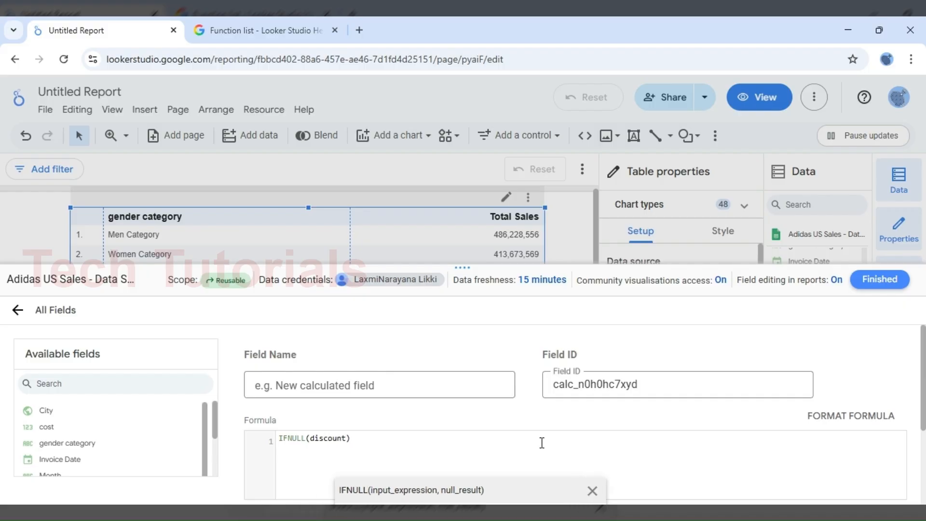
pyautogui.write(',')
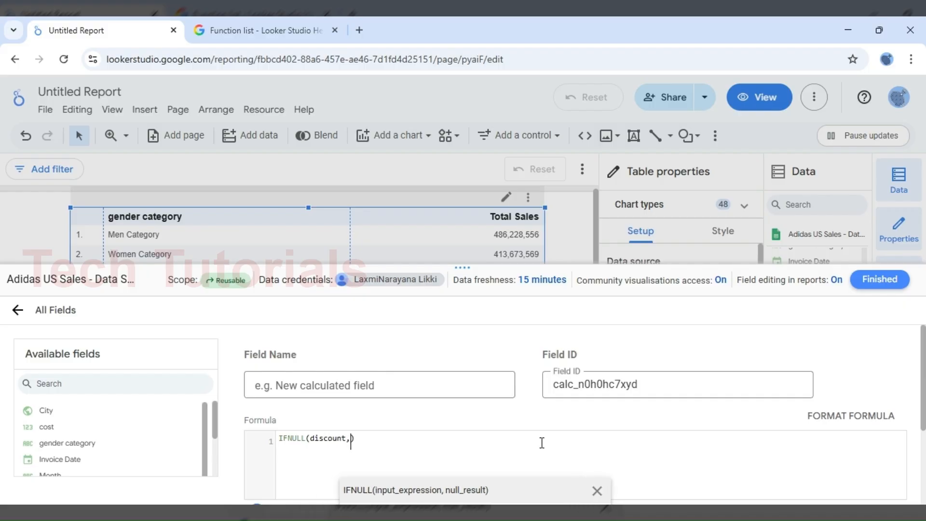
pyautogui.write('0')
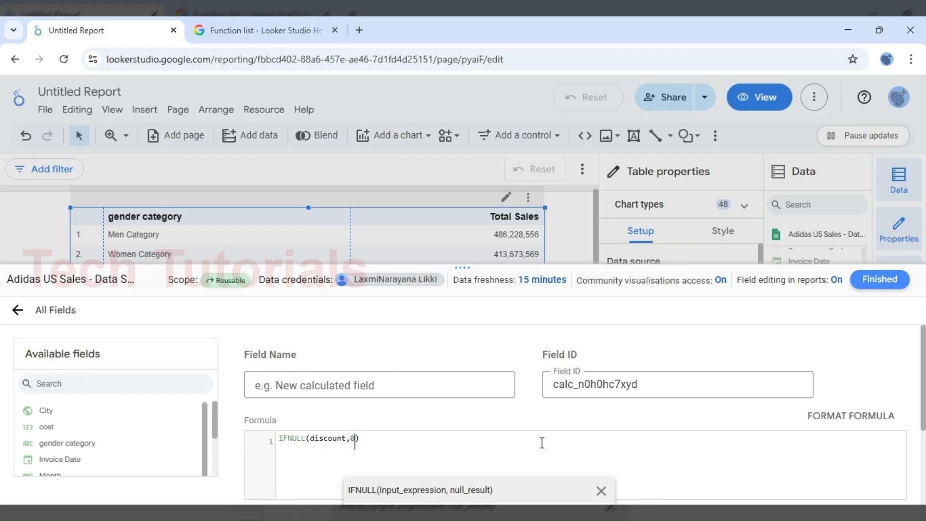